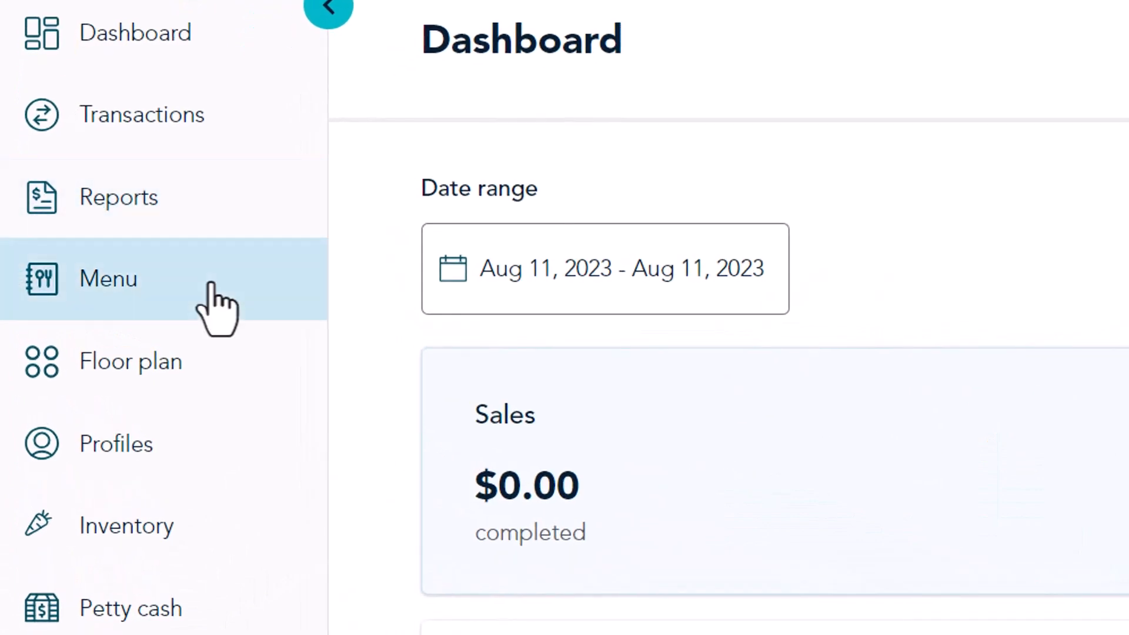
Step: Create and save a new menu category named "Mains"
left_click(211, 285)
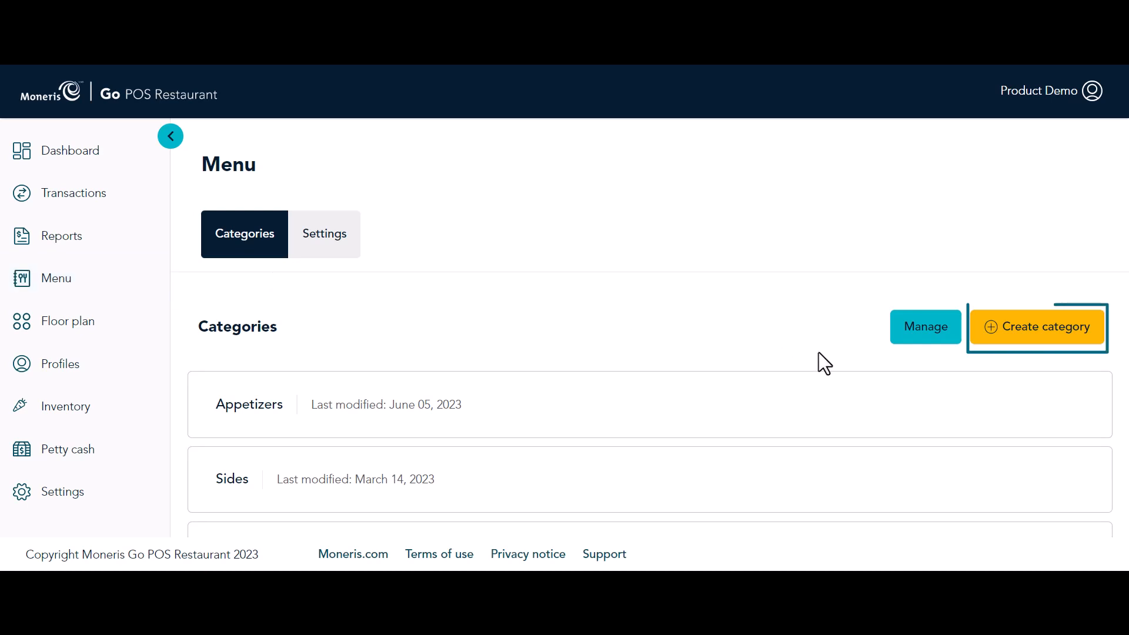
left_click(1016, 336)
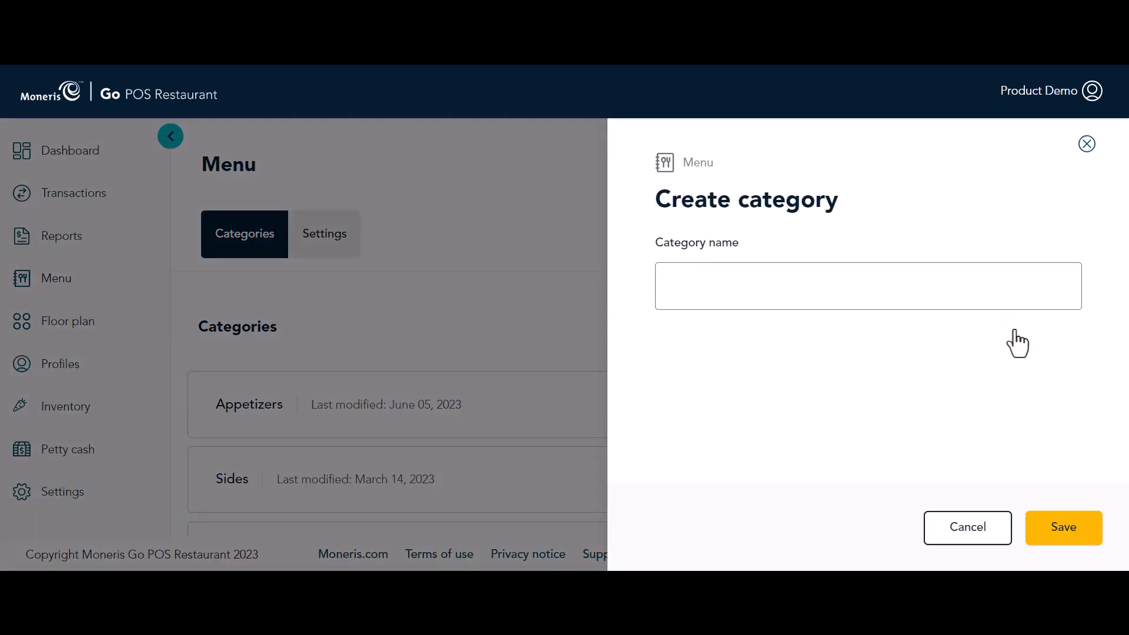
left_click(958, 292)
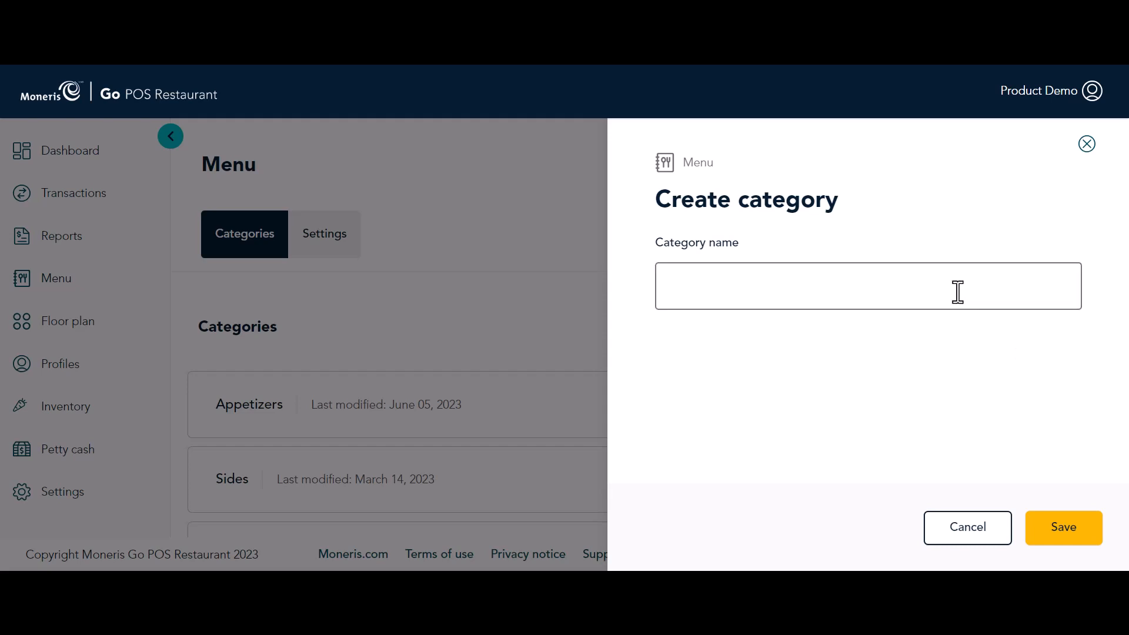
type("Mains")
left_click(1068, 530)
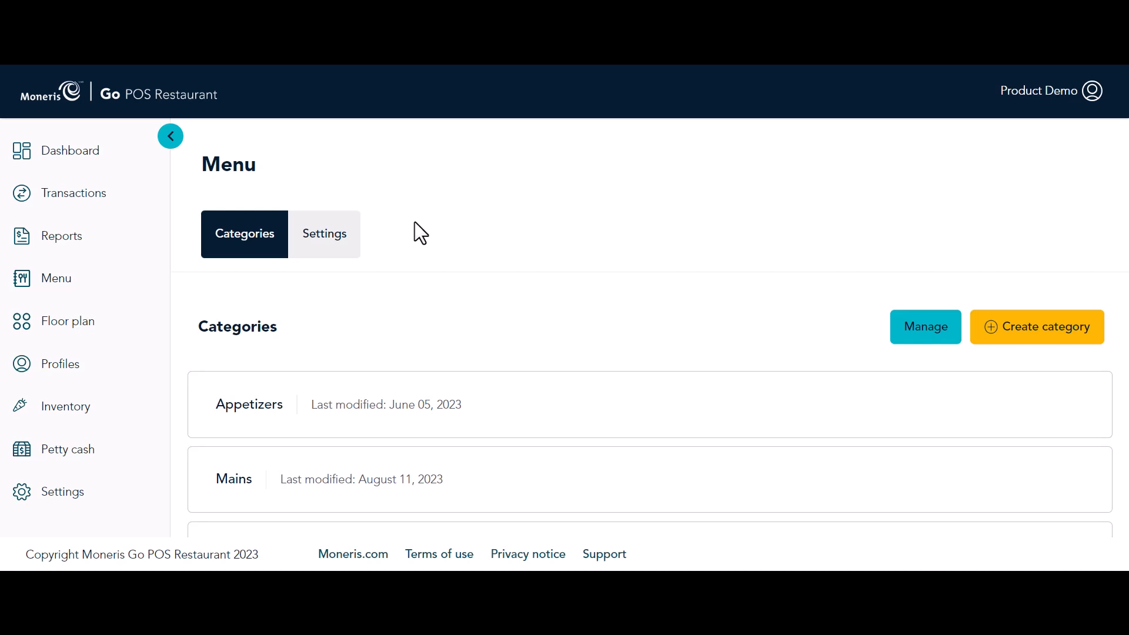
Step: Start a new modifier group in the menu's modifier settings and name it "Burger Toppings"
left_click(345, 245)
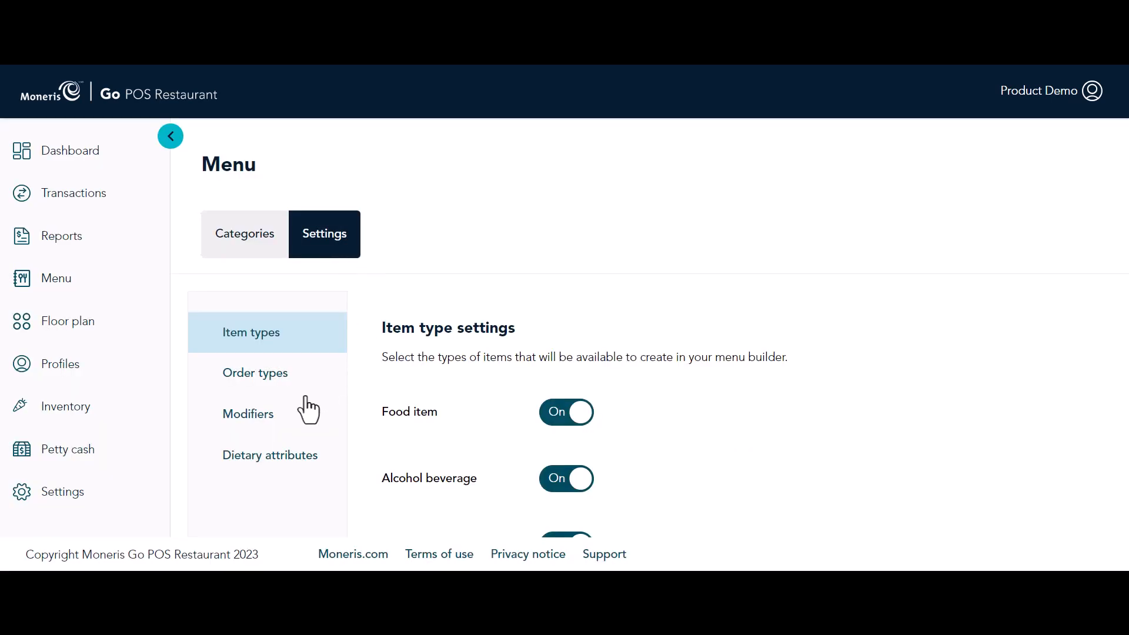
left_click(288, 418)
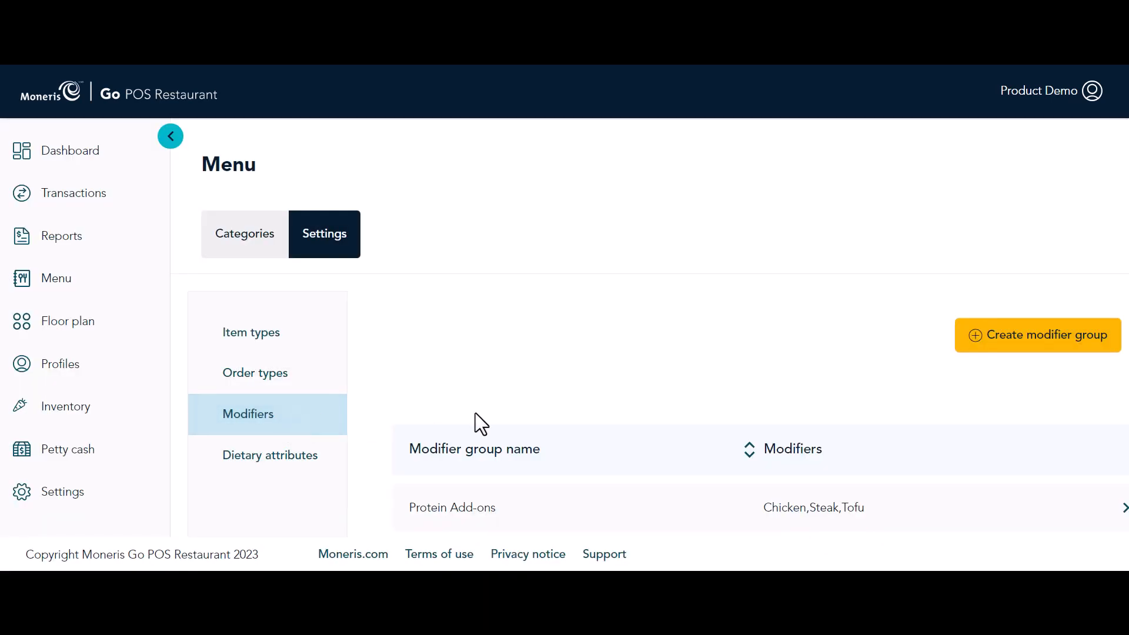
left_click(1062, 349)
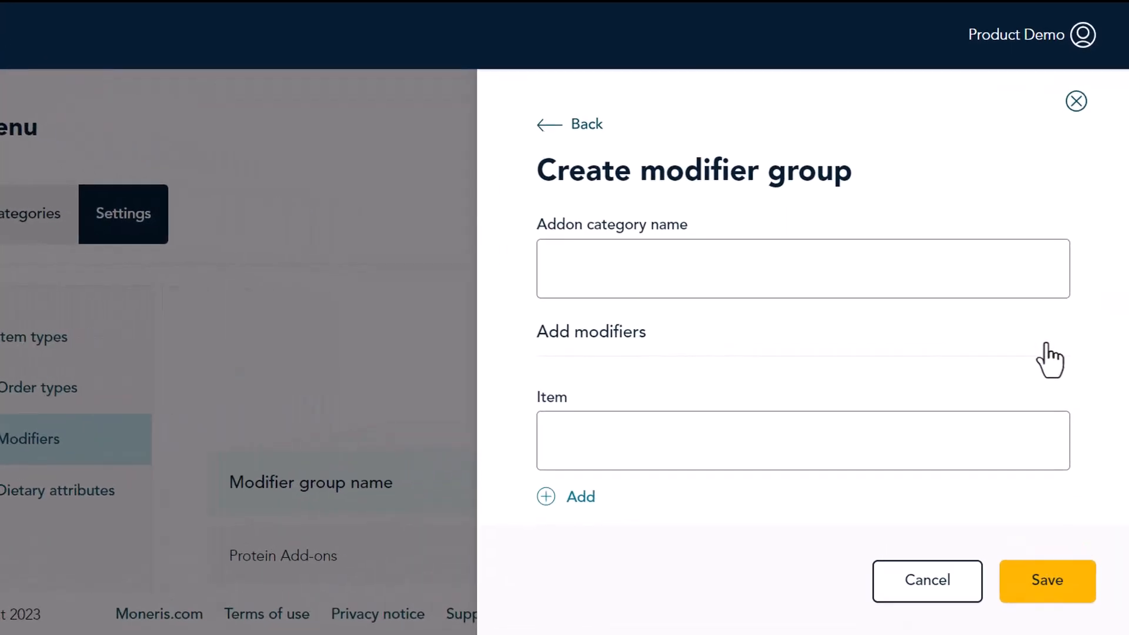
left_click(830, 276)
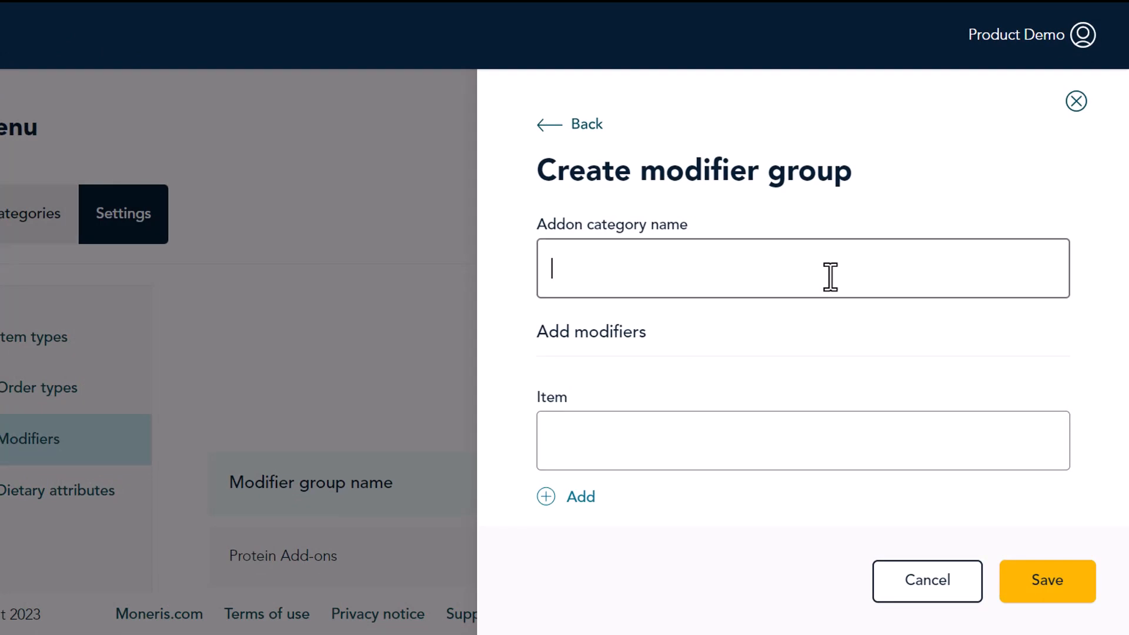
type("Burger Toppings")
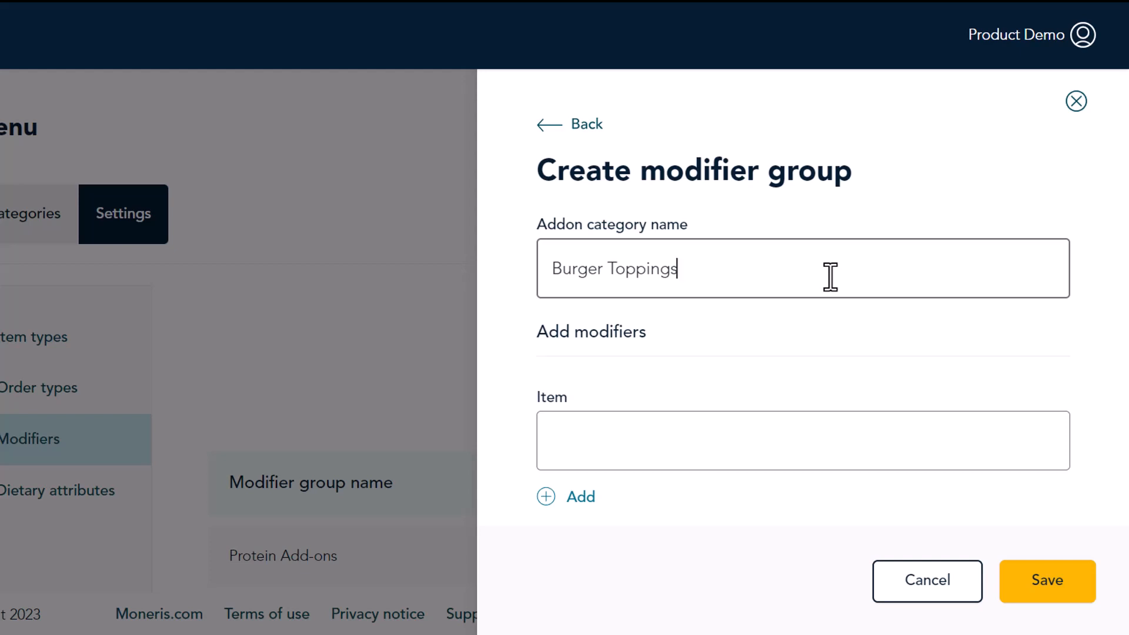
Step: Add the modifiers Mozzarella, Onions, Lettuce, Tomatoes and Pickles to the Burger Toppings group and save it
left_click(778, 430)
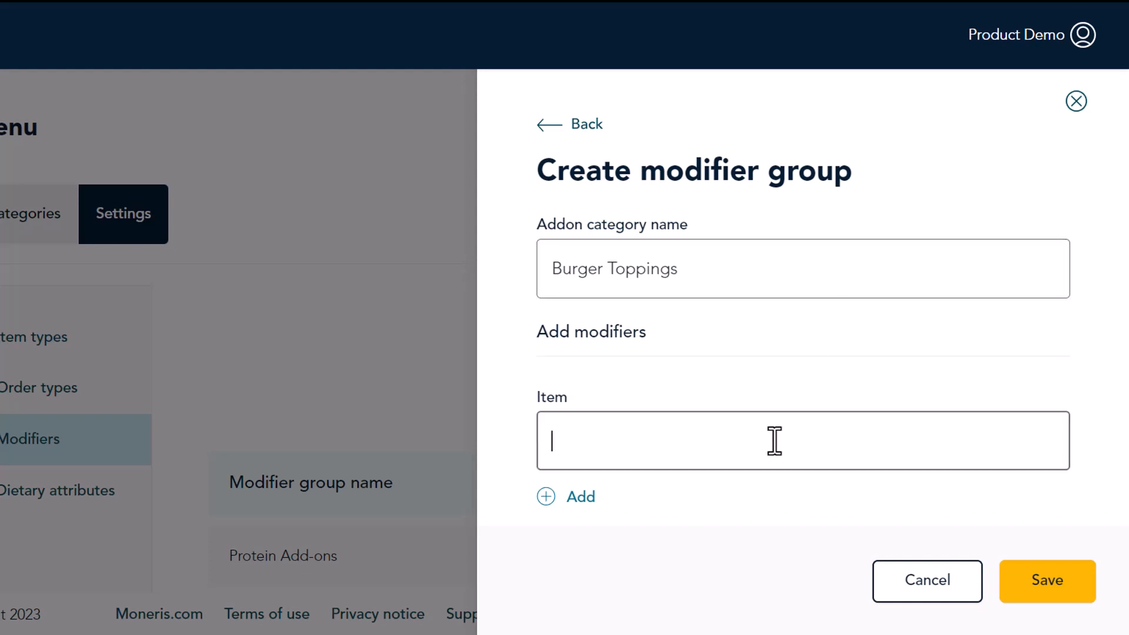
type("Mozzarella")
left_click(682, 461)
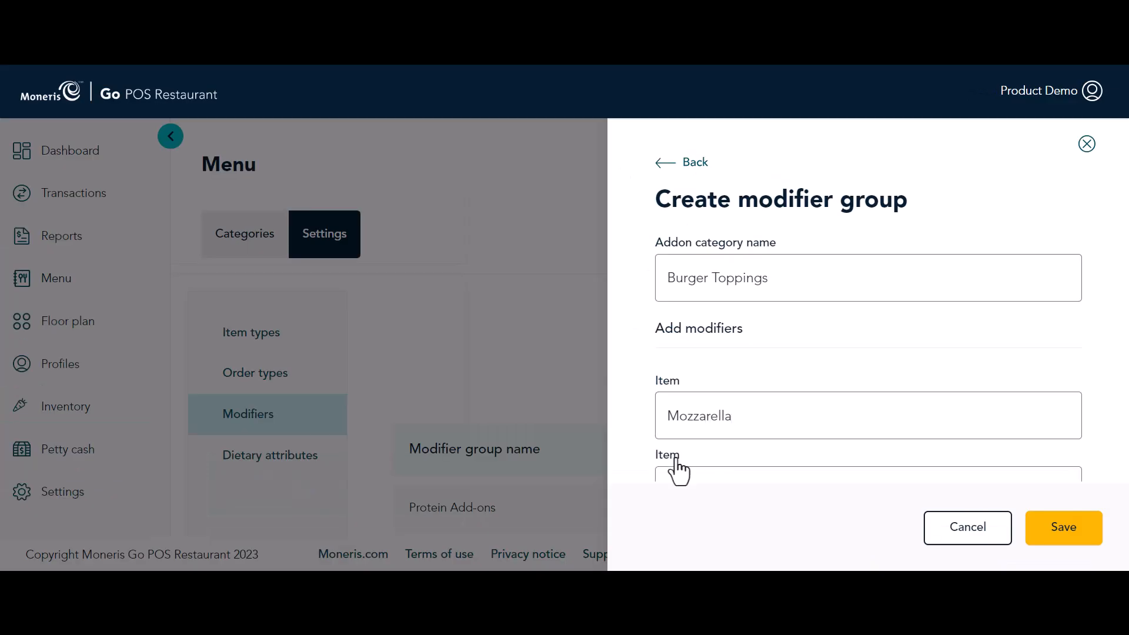
type("Onions")
left_click(684, 474)
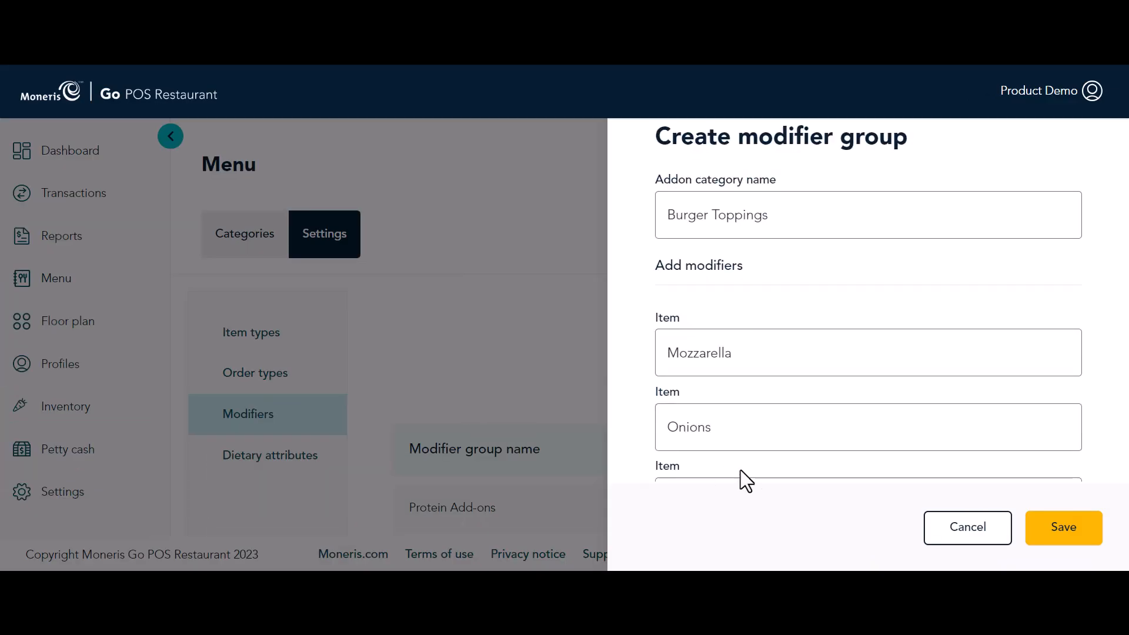
type("Lettuce")
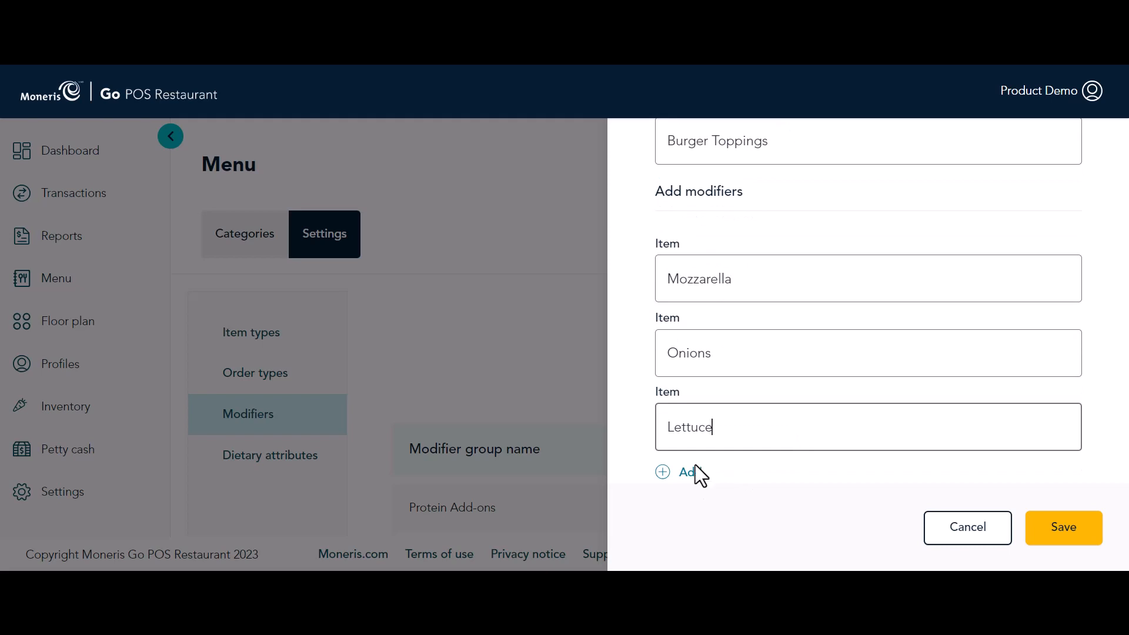
left_click(694, 470)
type("Tomatoes")
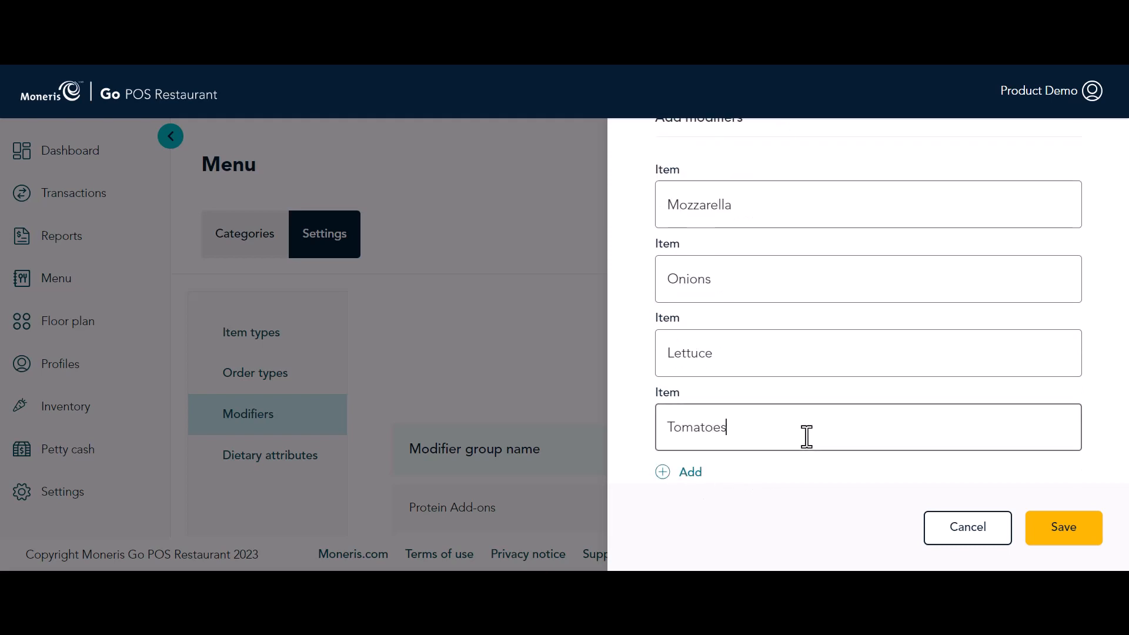
left_click(691, 476)
type("Pickles")
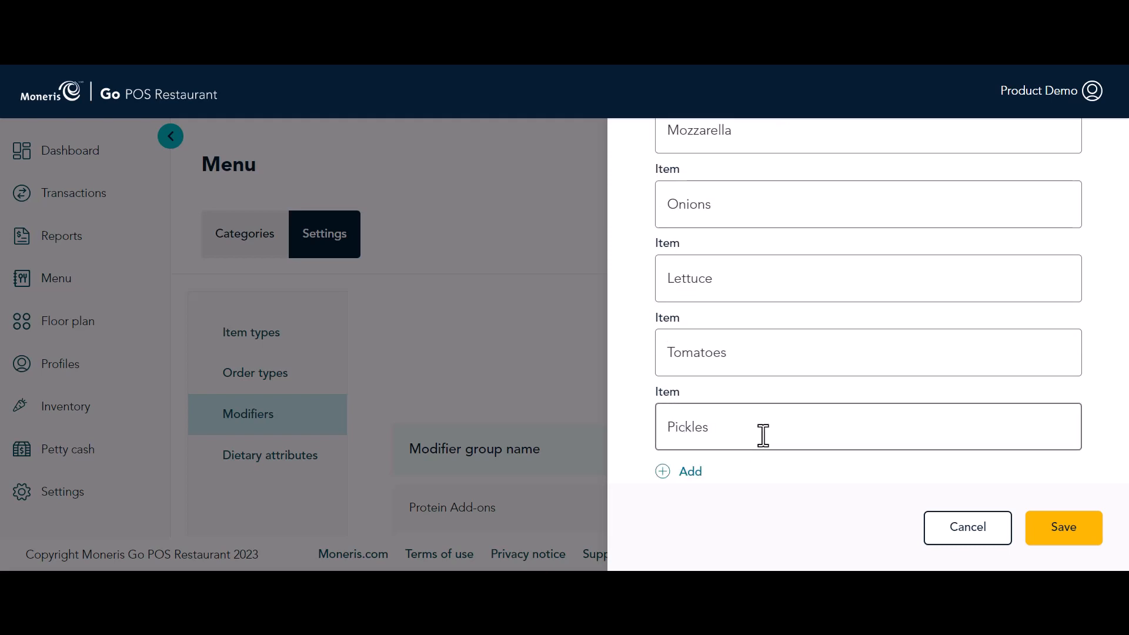
key("Return")
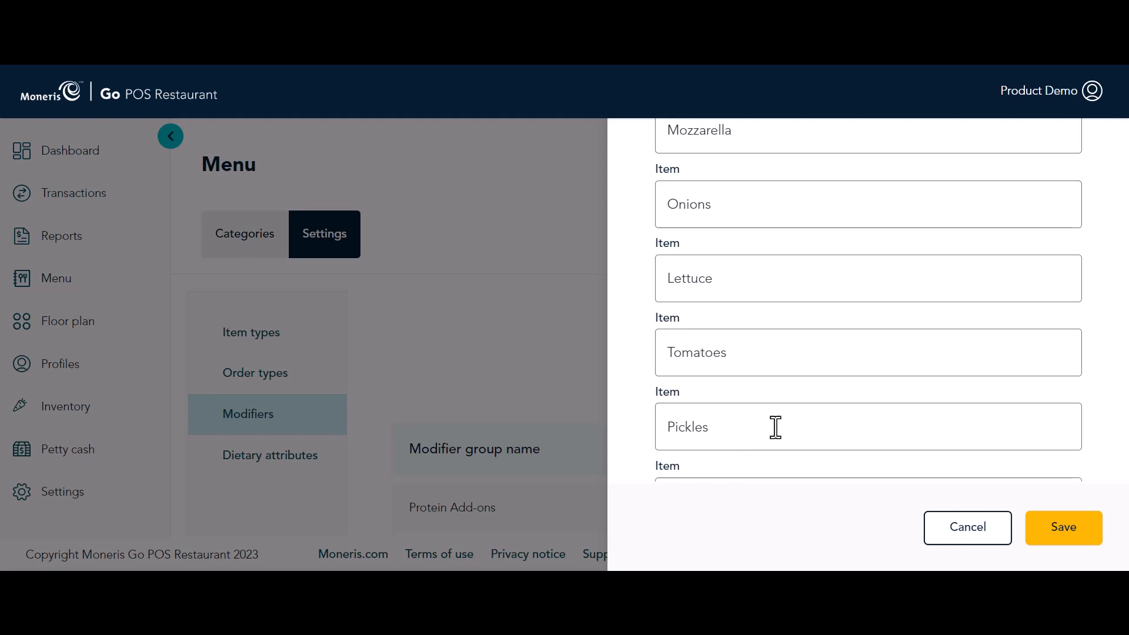
left_click(1064, 526)
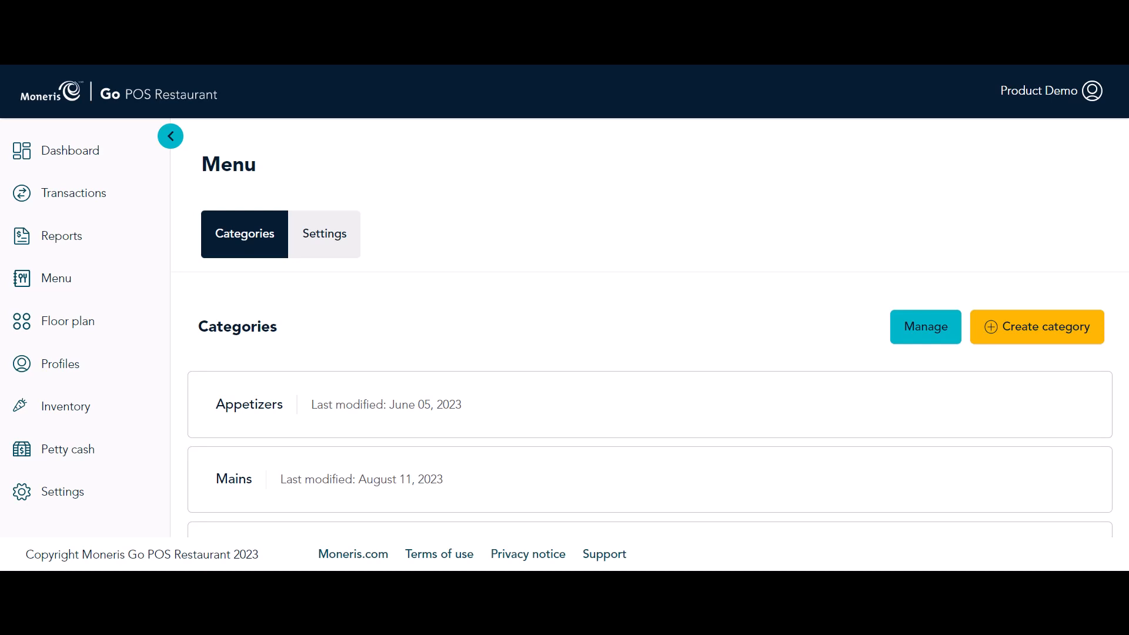
Step: Start a new individual food item in the Mains category, named "House burger" and priced at $12.50
left_click(282, 494)
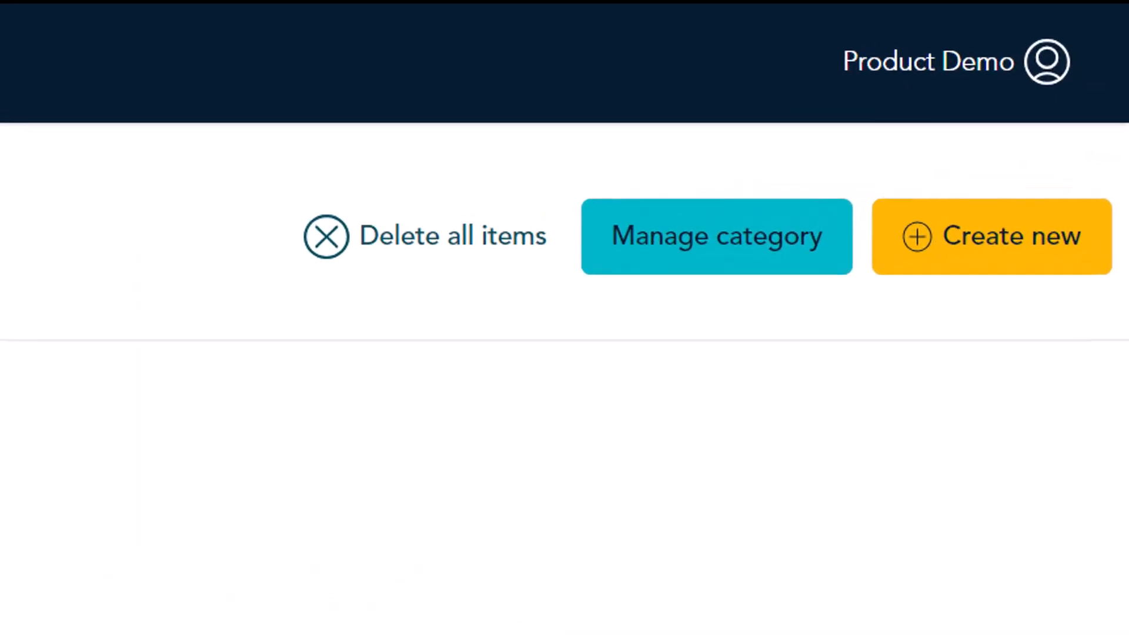
left_click(992, 257)
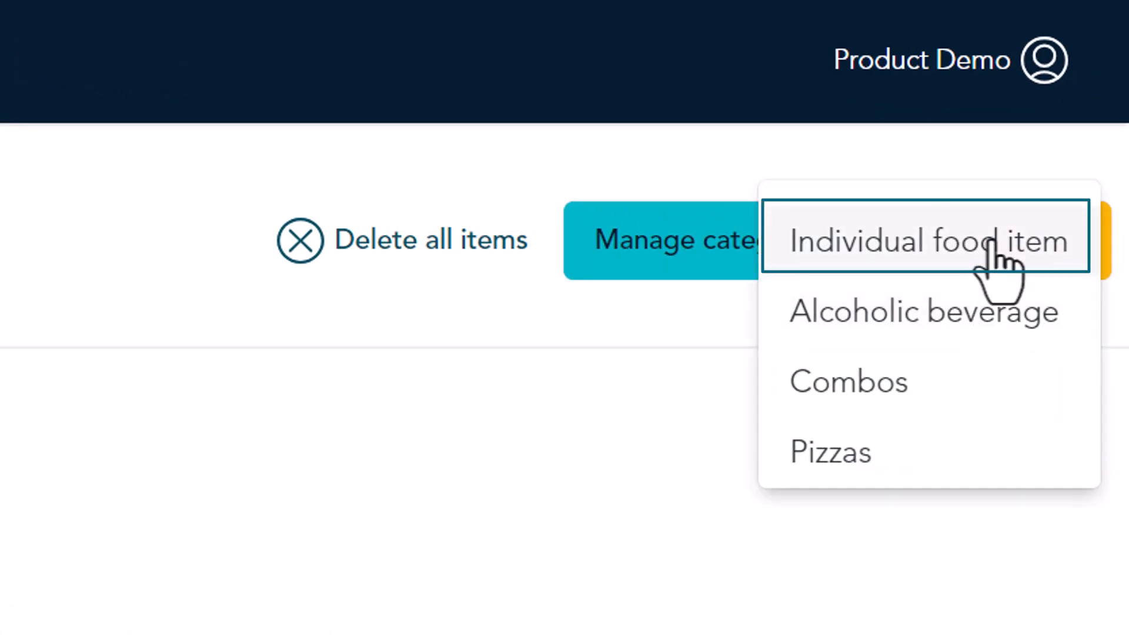
left_click(1002, 266)
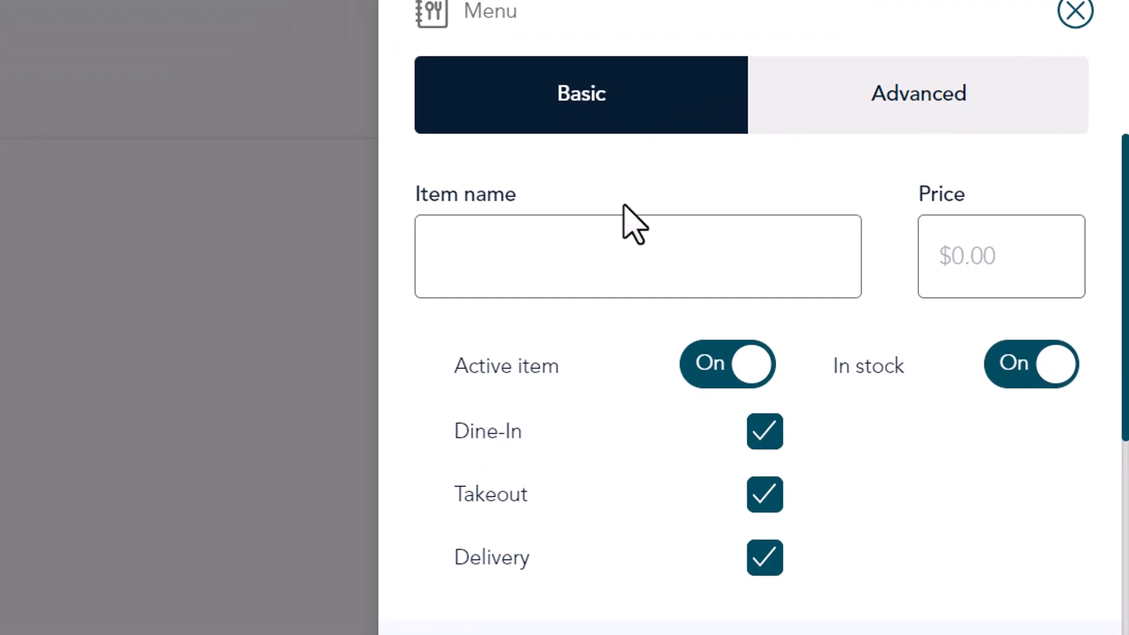
left_click(639, 268)
type("Hou")
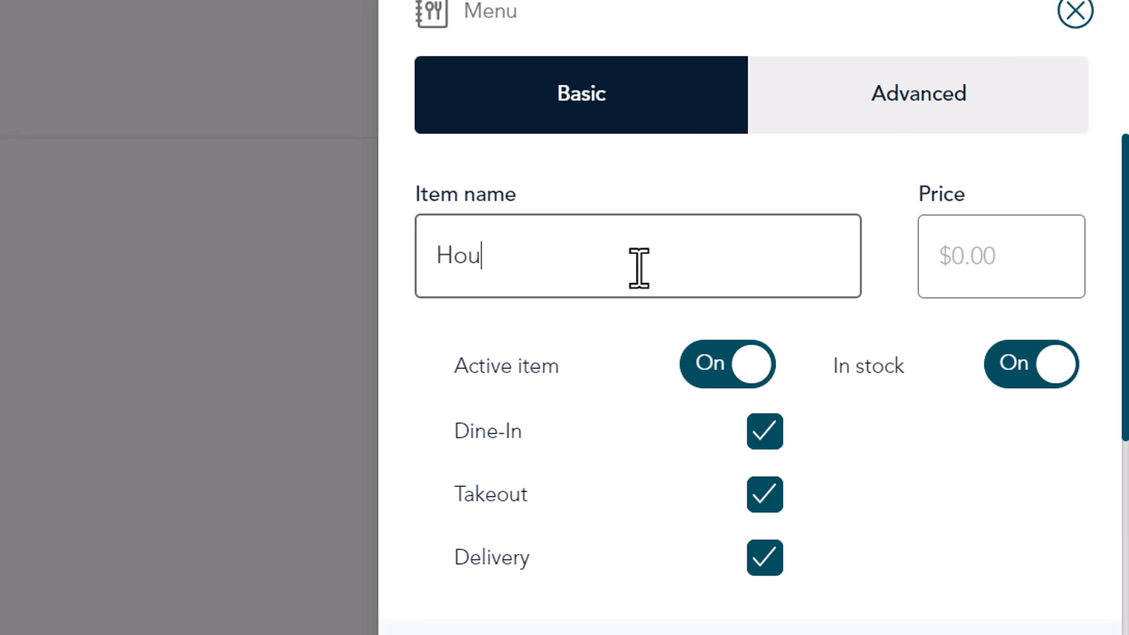
type("se burger")
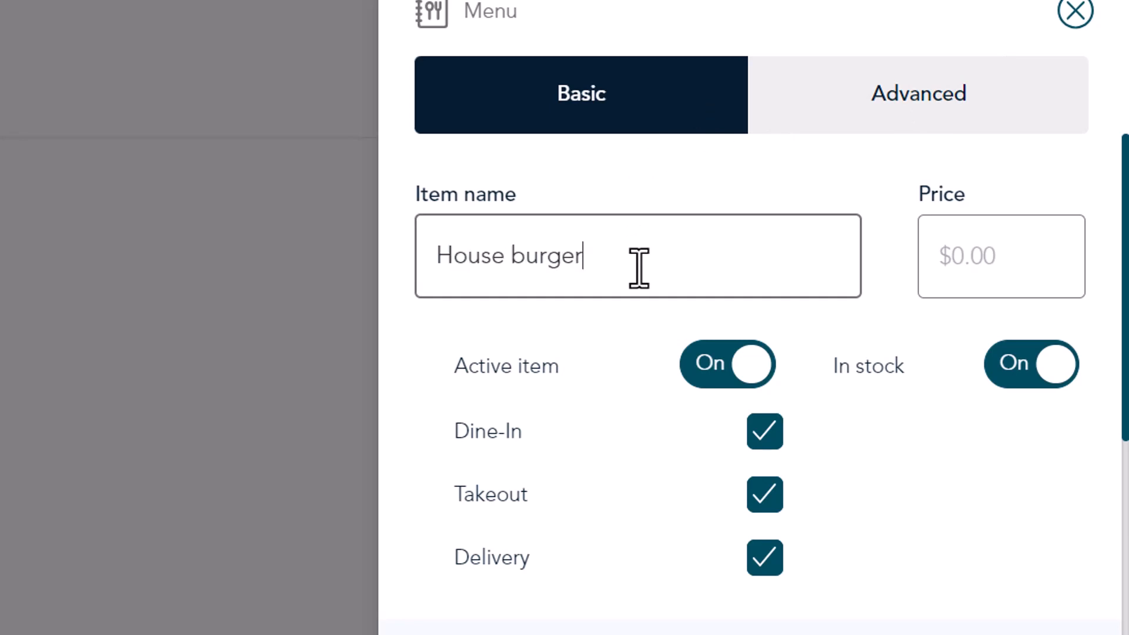
left_click(1023, 262)
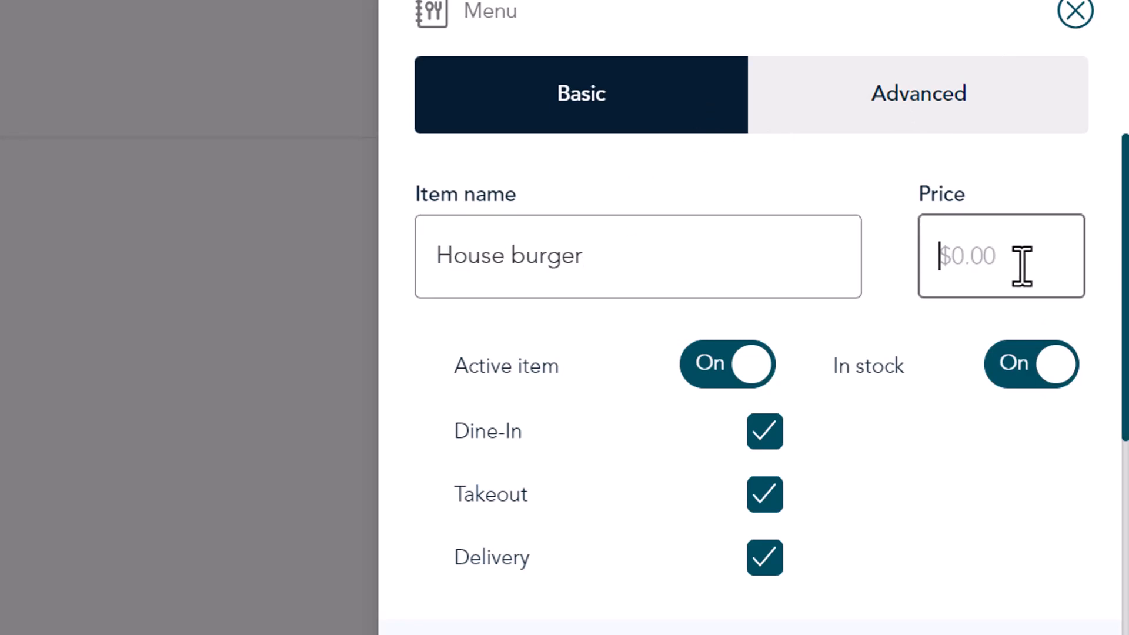
type("12.50")
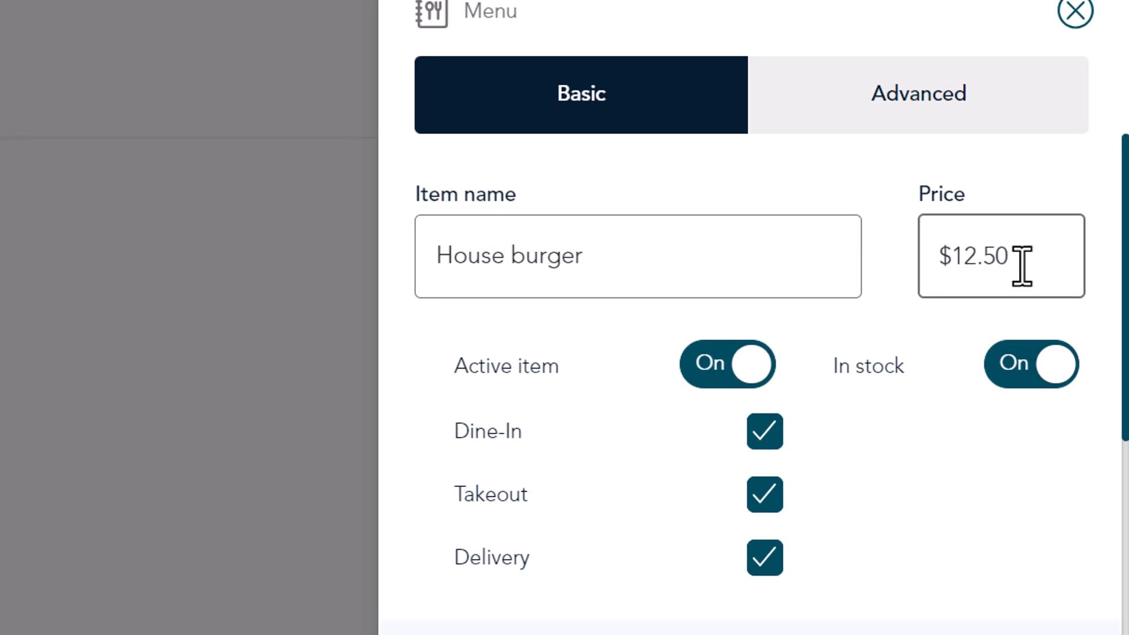
key("Tab")
Step: Disable Delivery for the House burger and enter the description "8 oz Canadian beef served with golden fries"
left_click(765, 559)
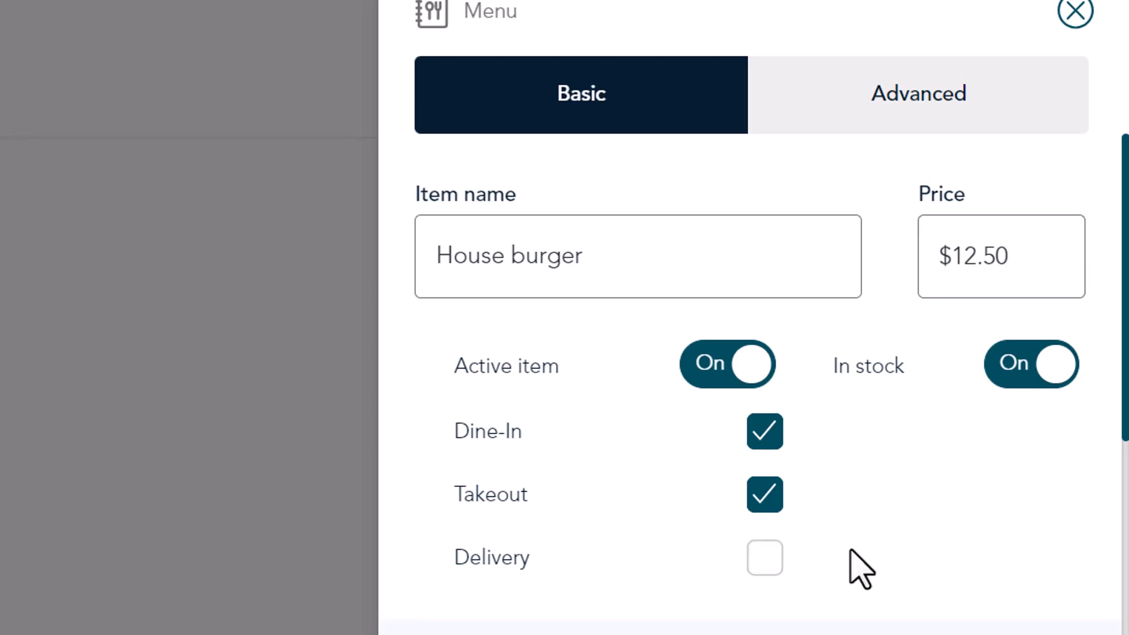
scroll(860, 568, "down", 6)
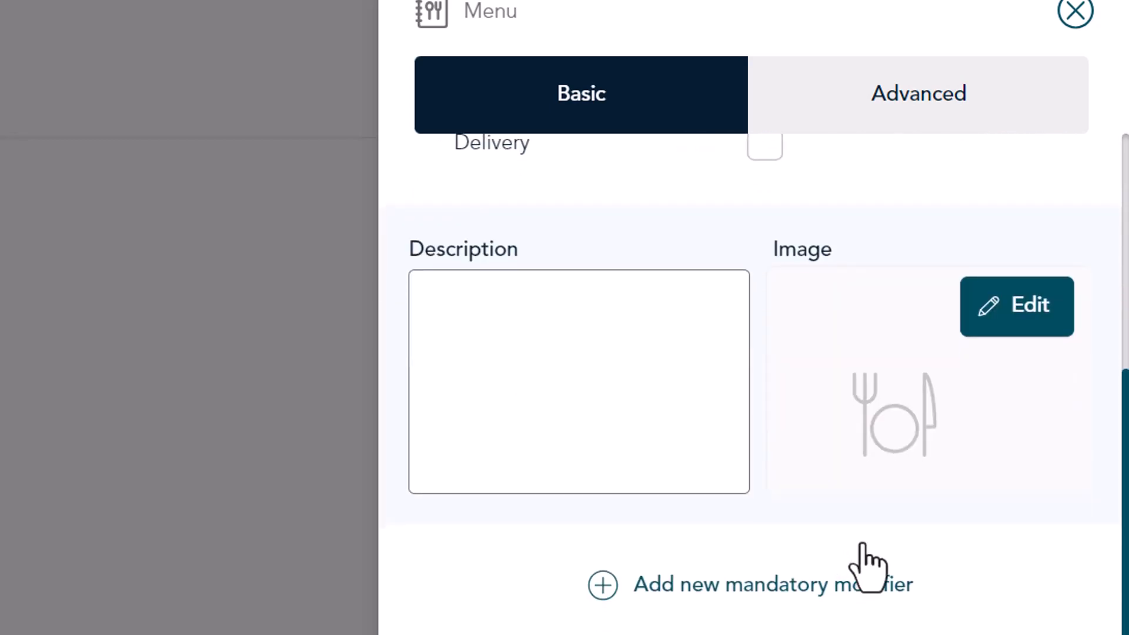
left_click(658, 311)
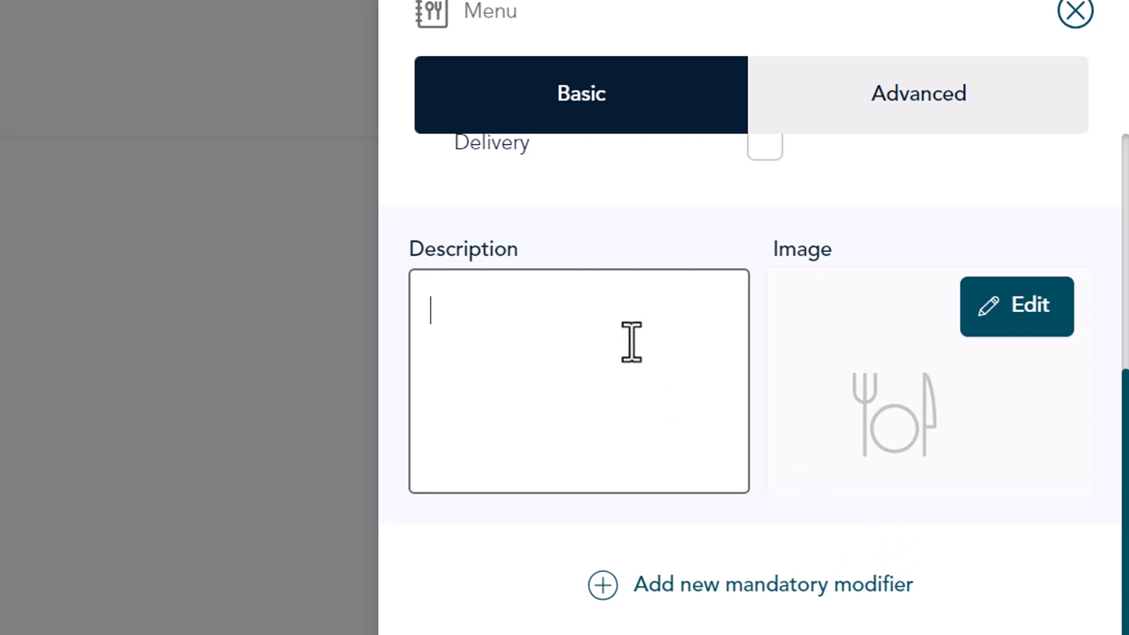
type("8 oz Canadian beef served i")
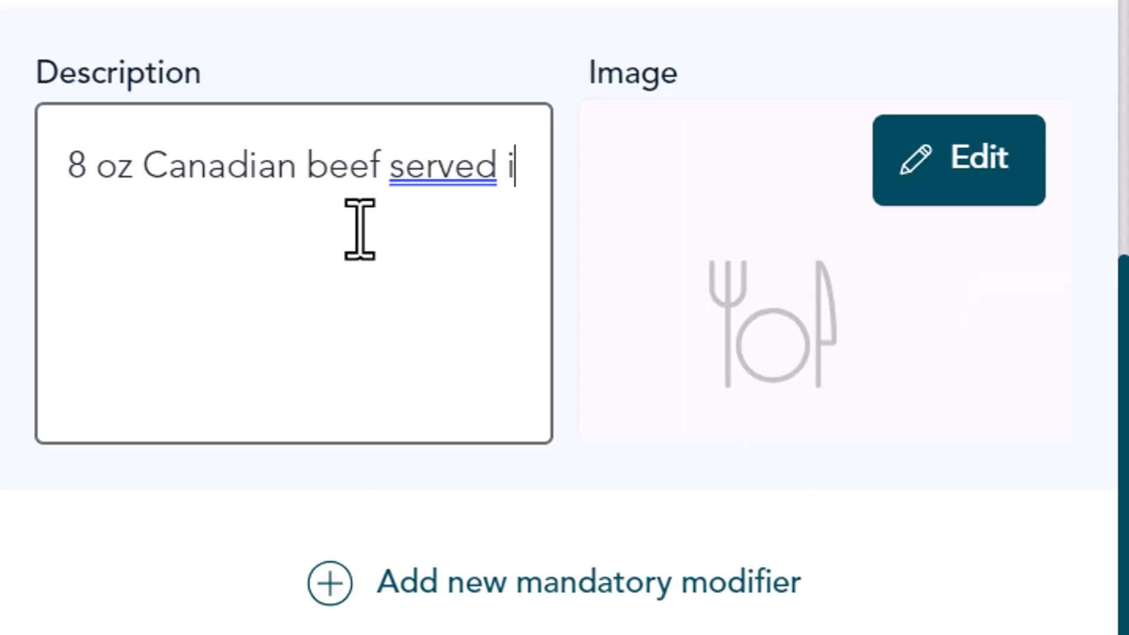
key("BackSpace")
type("with golden fries")
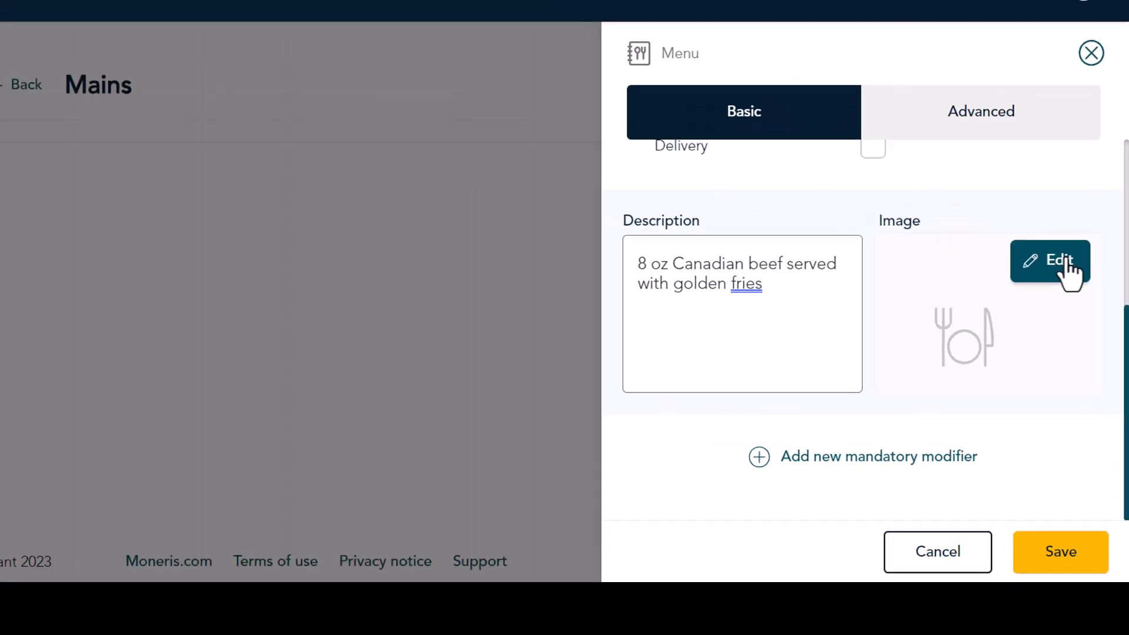
Step: Upload house-burger.png from the Pictures folder as the House burger's image and save the image
left_click(1065, 264)
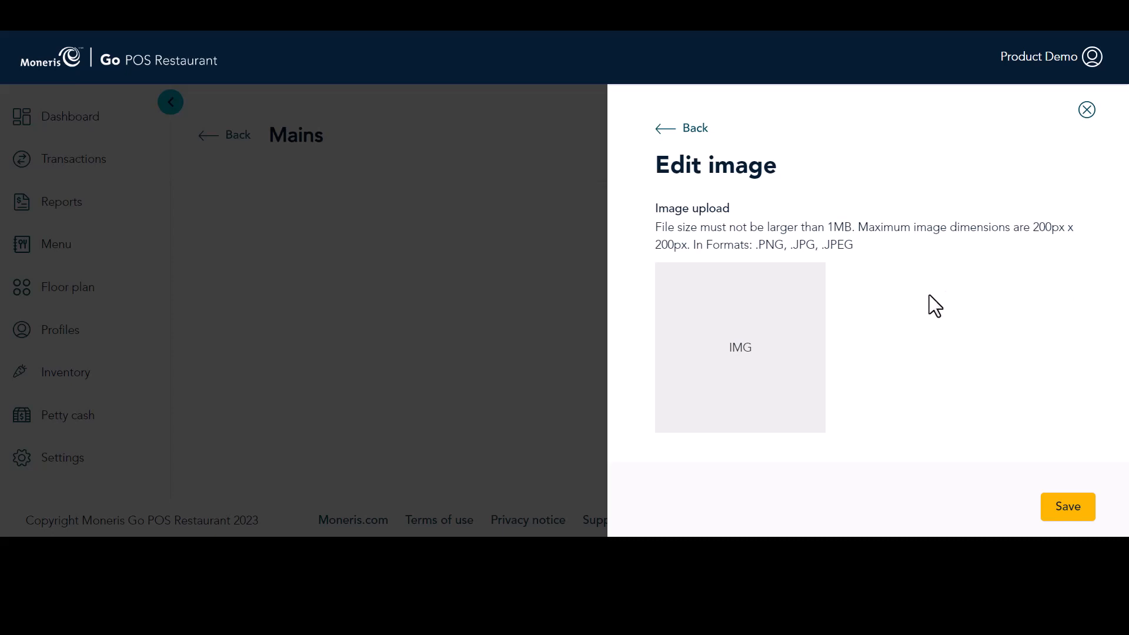
scroll(929, 294, "down", 1)
left_click(804, 438)
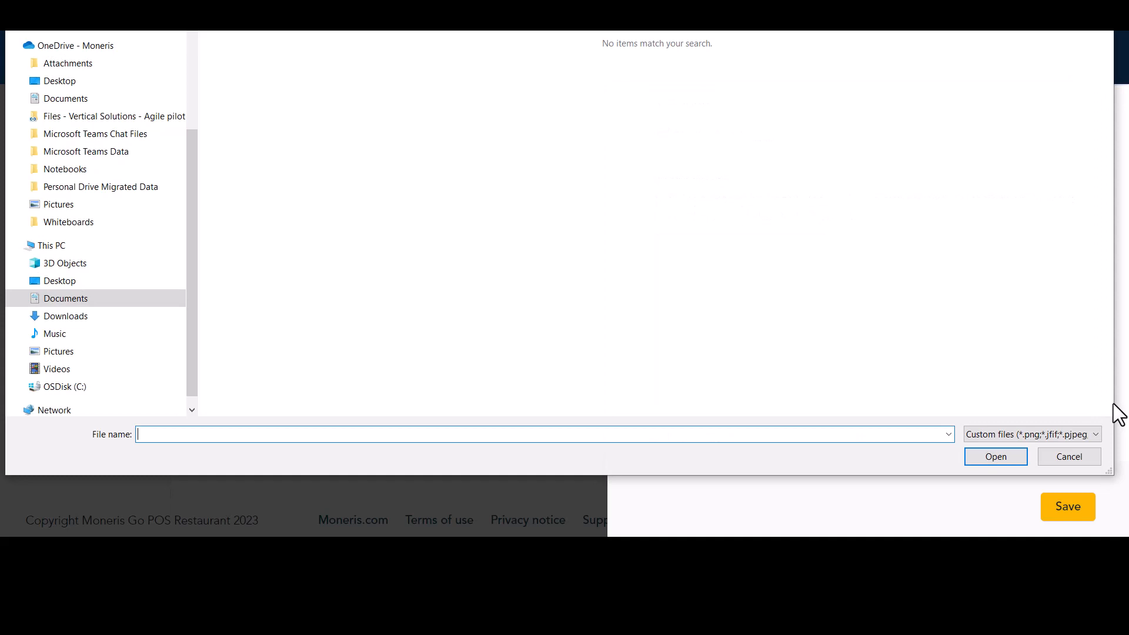
left_click(134, 355)
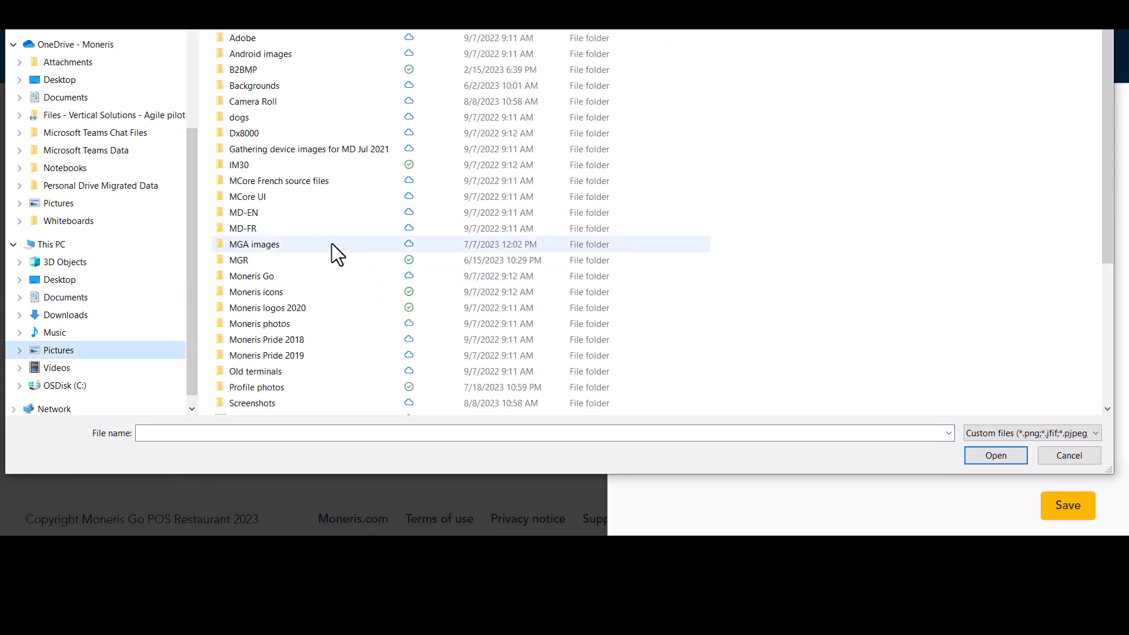
scroll(331, 244, "down", 5)
double_click(315, 58)
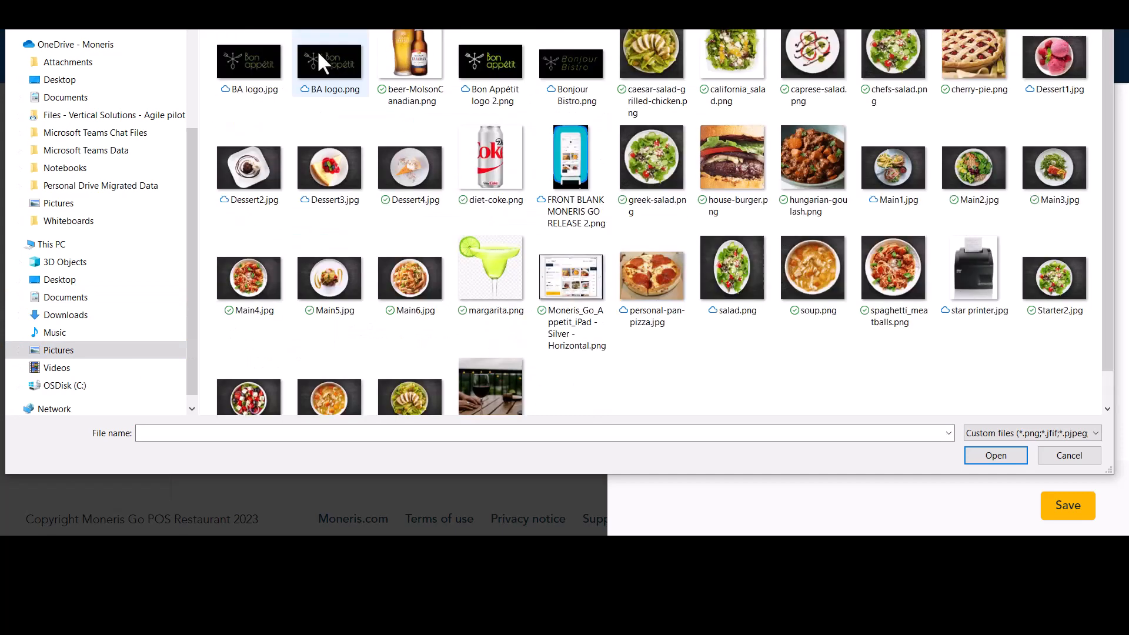
left_click(737, 156)
left_click(995, 456)
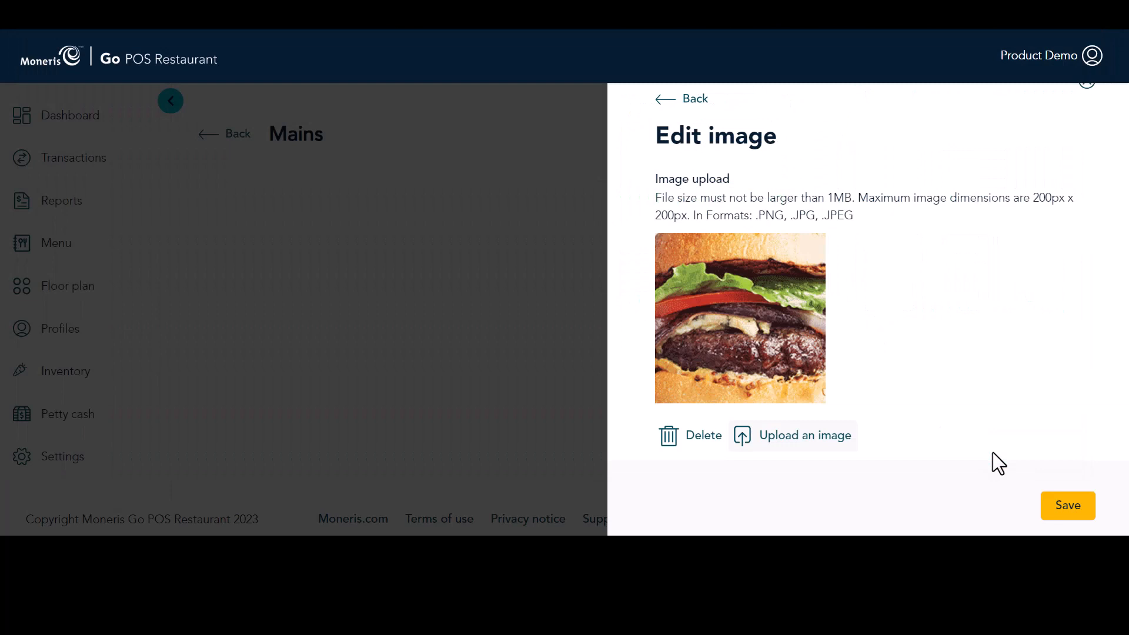
left_click(1068, 506)
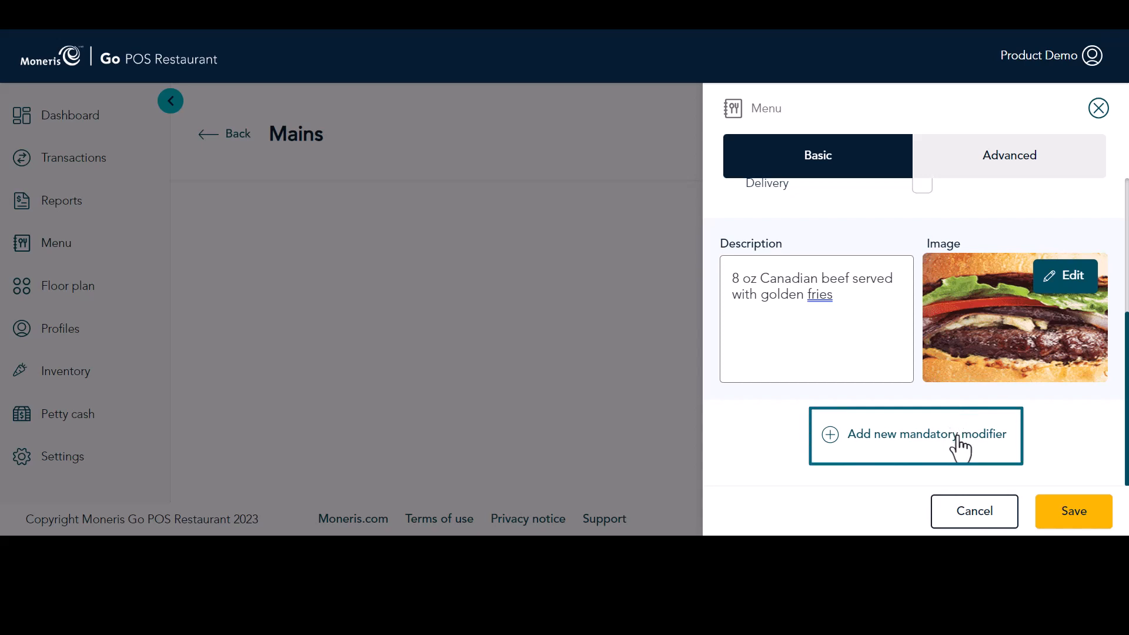
Step: Add the Burger Toppings group to the House burger as a mandatory modifier group
left_click(959, 438)
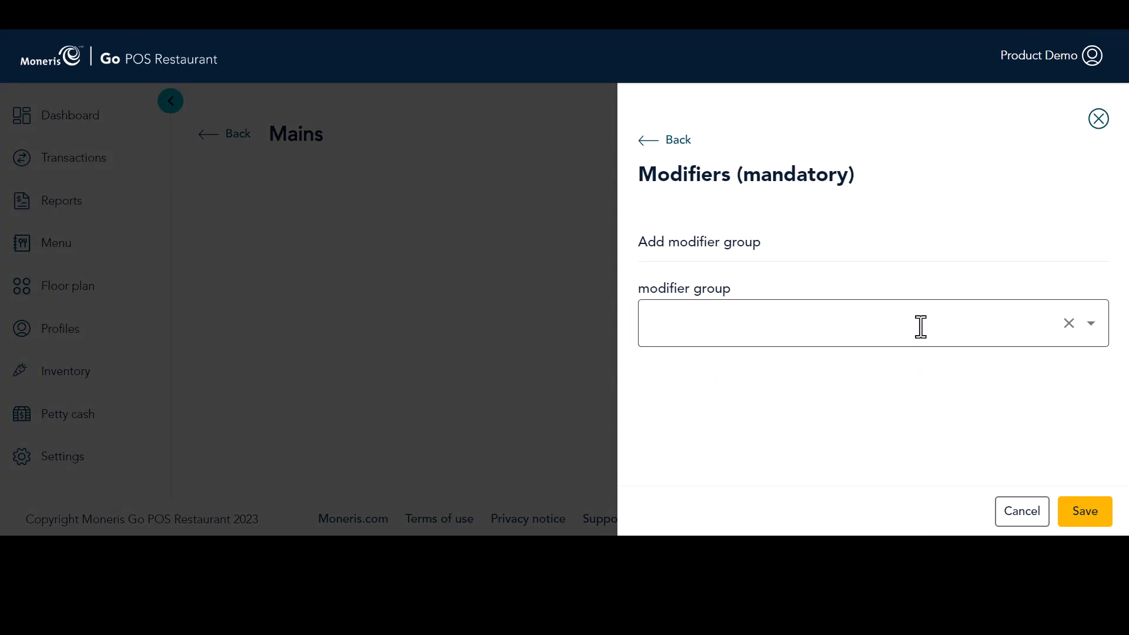
left_click(1089, 334)
scroll(749, 200, "down", 2)
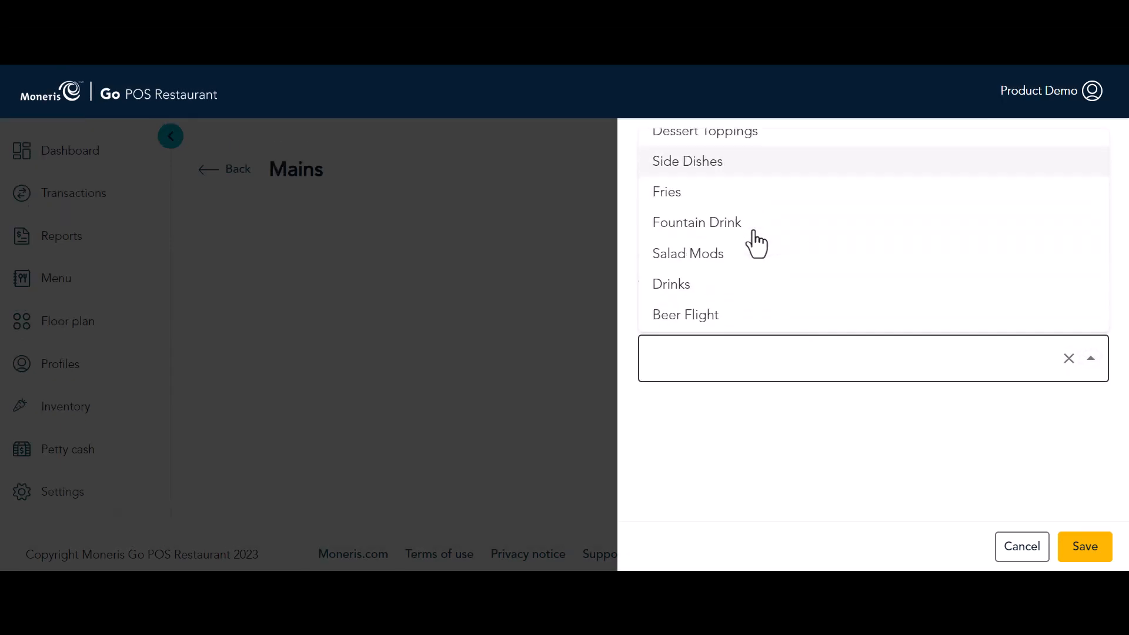
scroll(750, 274, "up", 2)
scroll(758, 226, "down", 3)
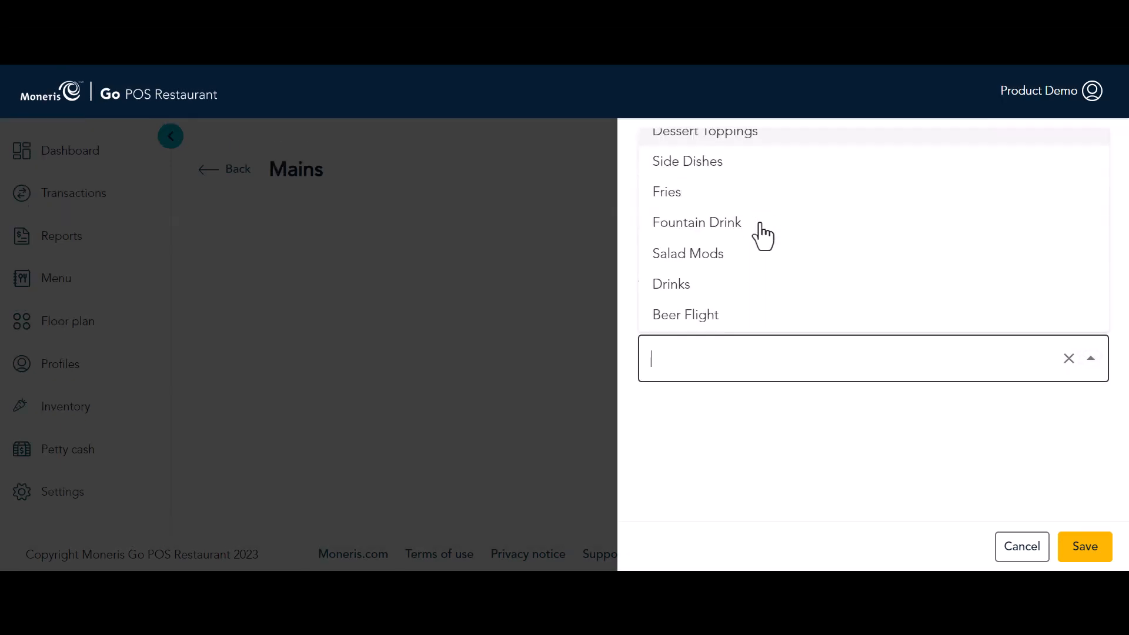
left_click(759, 309)
scroll(864, 224, "down", 5)
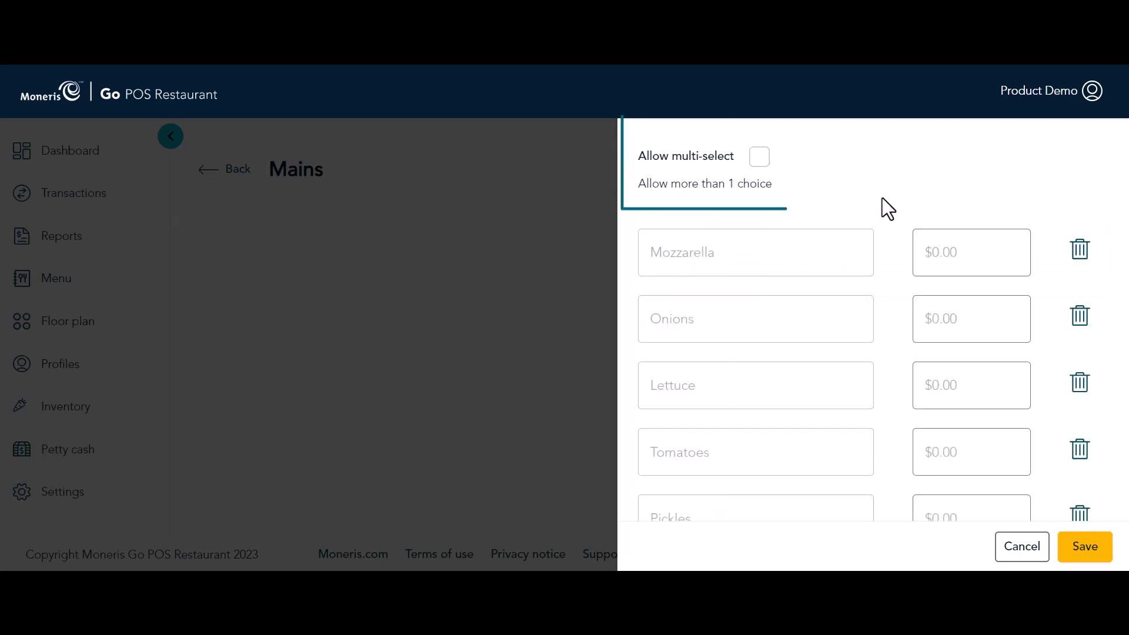
Step: Save the mandatory Burger Toppings group with multi-select and multi-quantity allowed, and delete it from the House burger
left_click(759, 157)
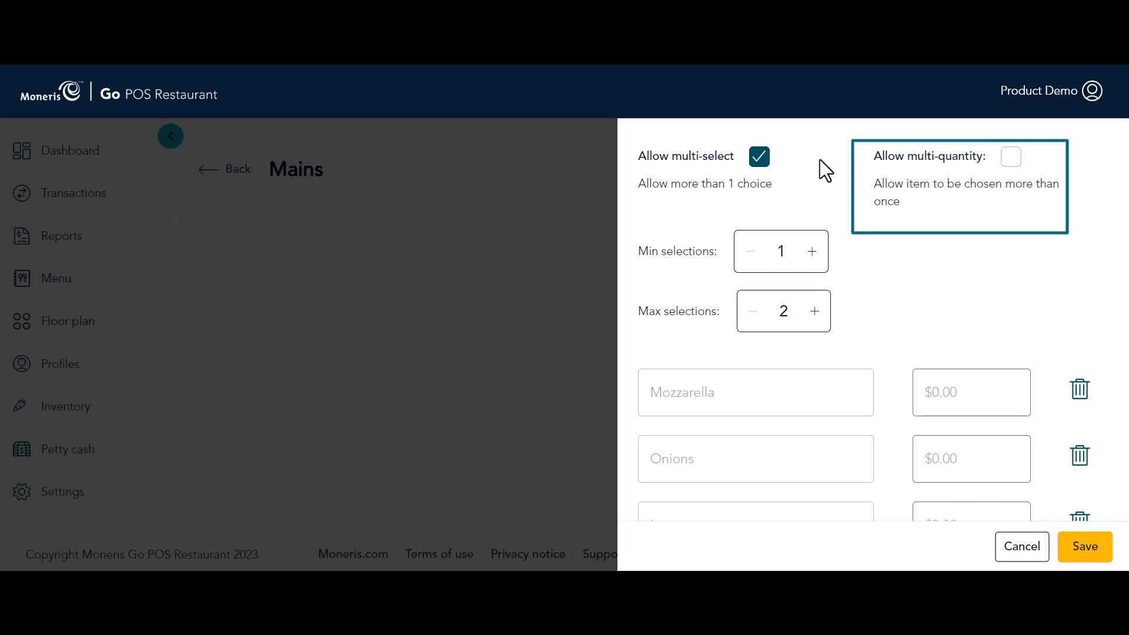
left_click(1010, 157)
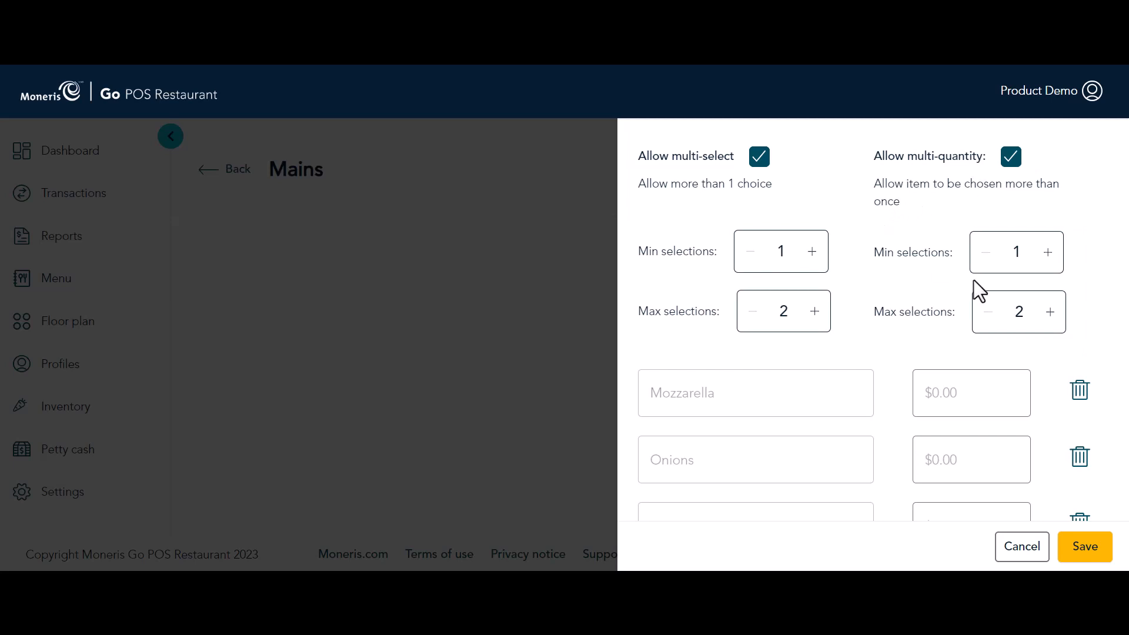
scroll(1023, 308, "down", 3)
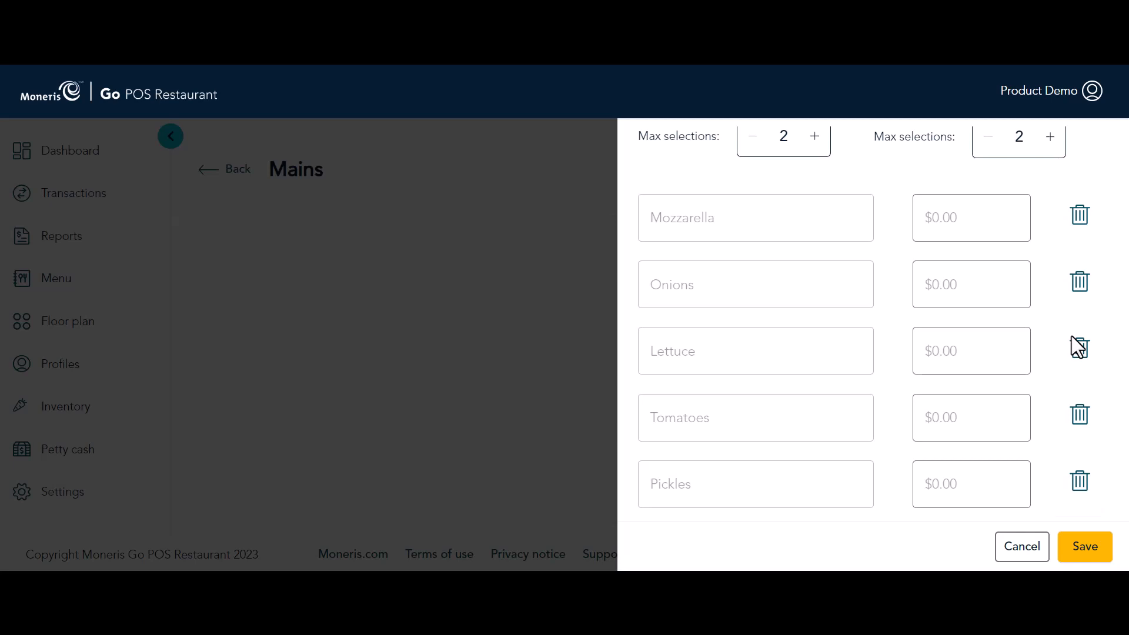
left_click(1090, 553)
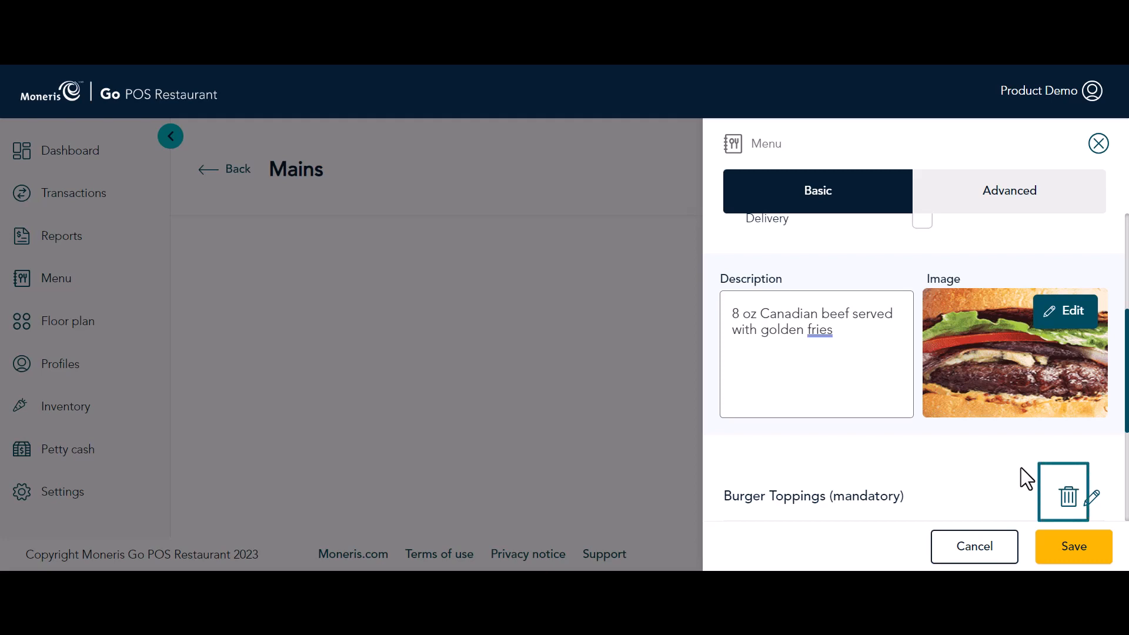
left_click(1069, 499)
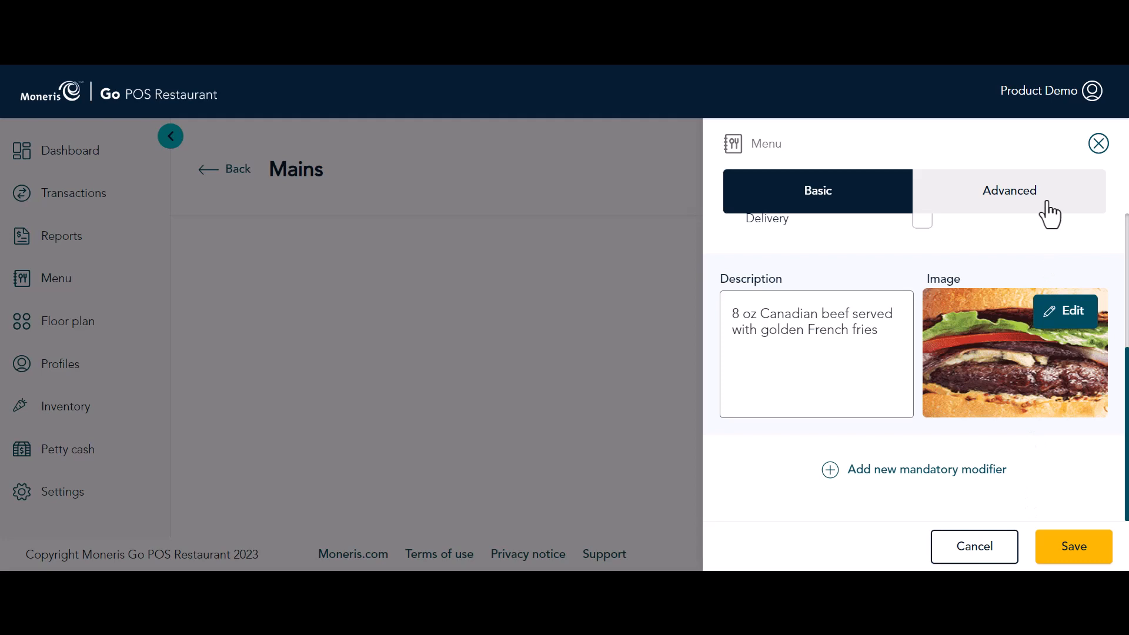
Step: Add a Large size priced at +$4 to the House burger's variable pricing
left_click(1046, 202)
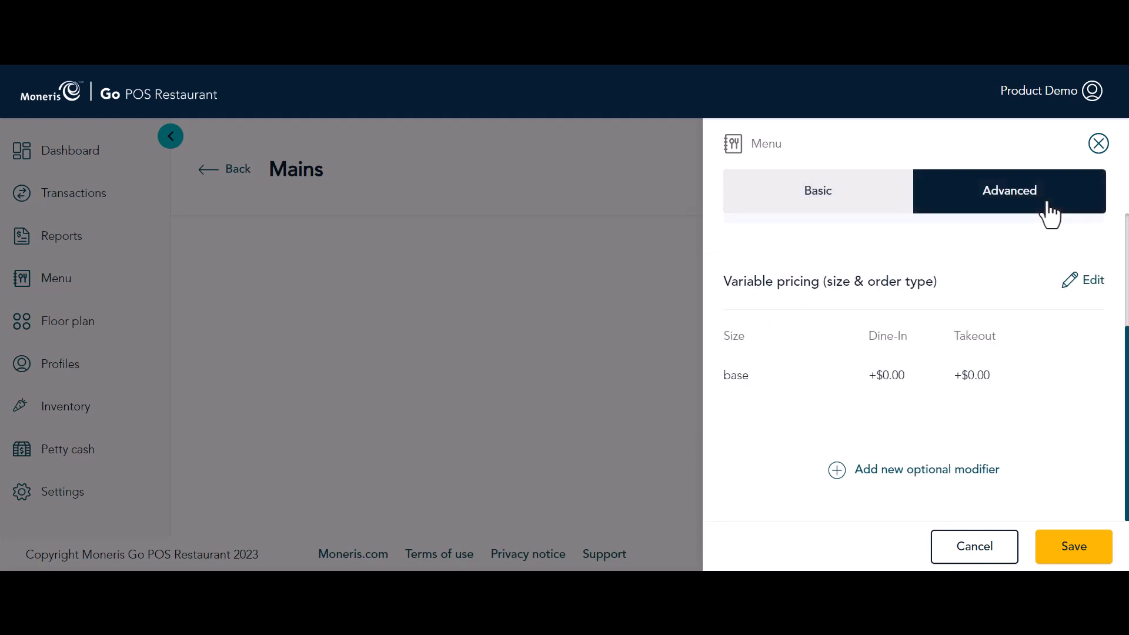
scroll(990, 260, "up", 3)
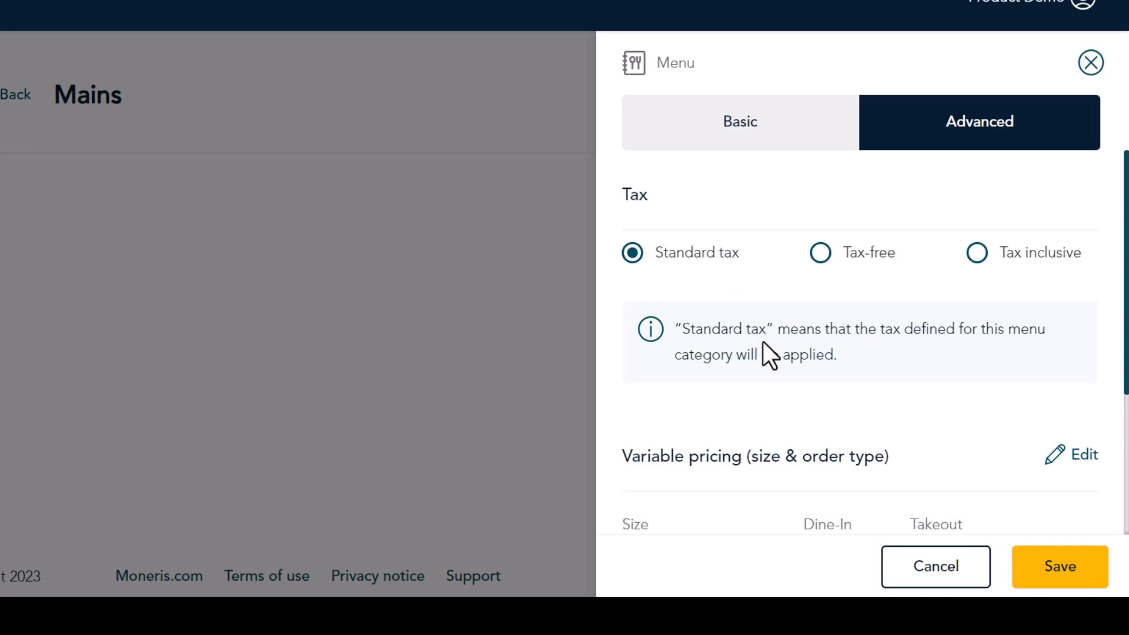
scroll(767, 350, "down", 4)
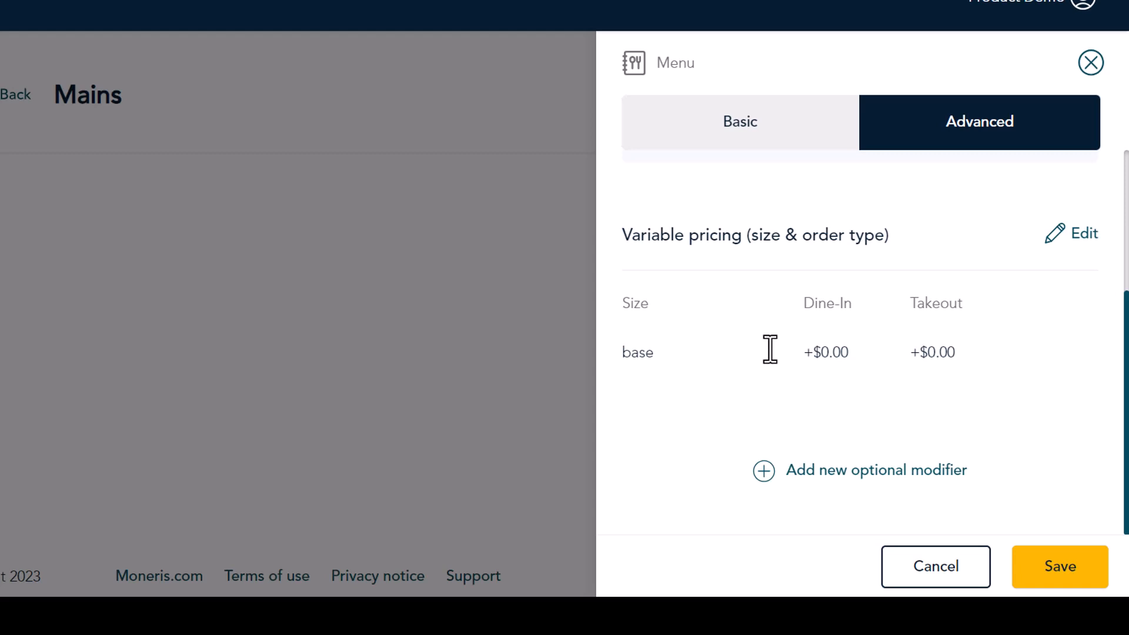
left_click(1058, 245)
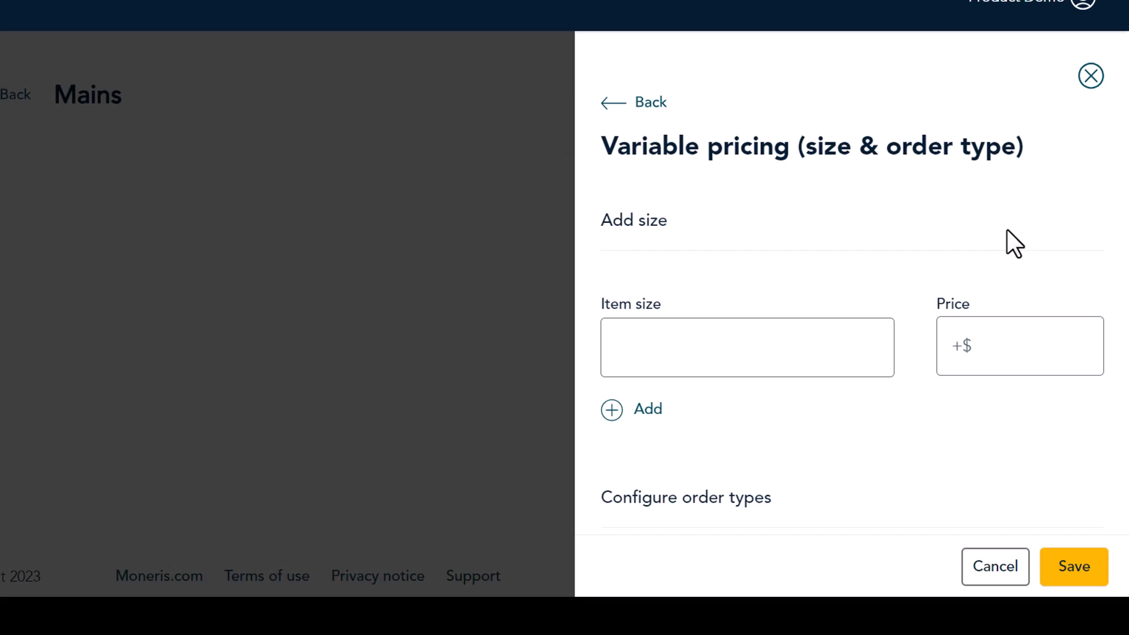
left_click(845, 343)
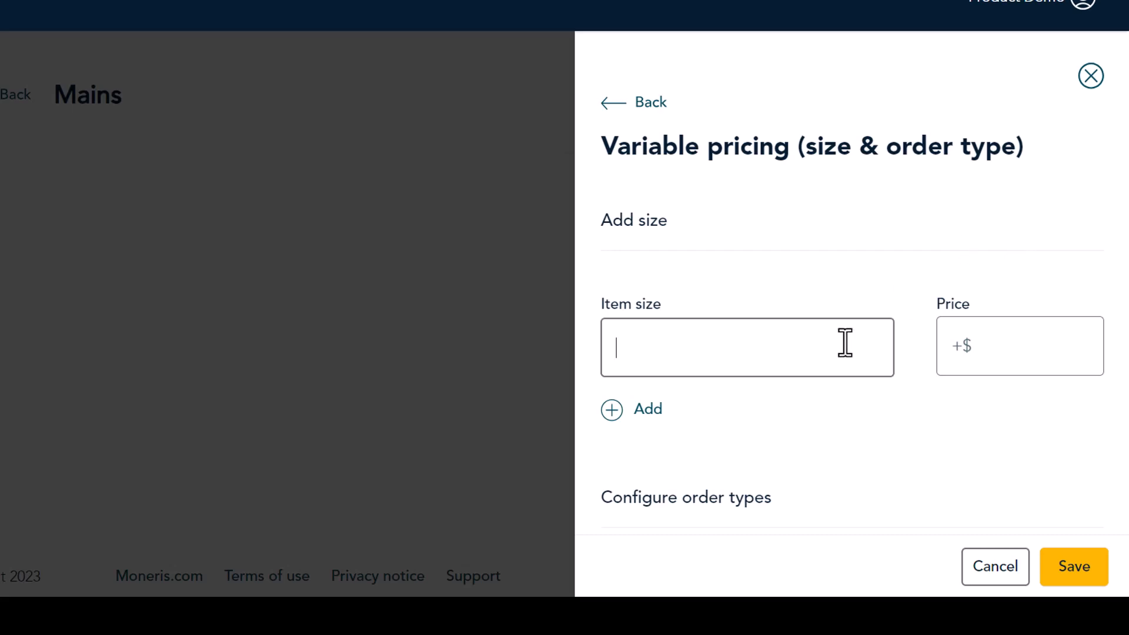
type("Large")
left_click(1066, 356)
type("4")
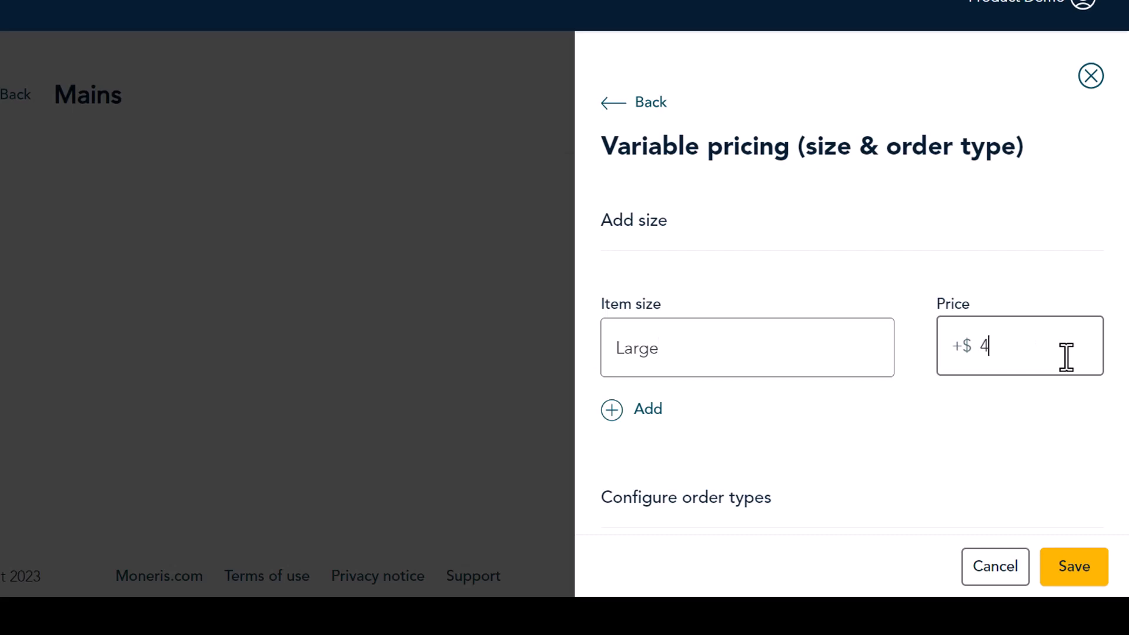
left_click(612, 410)
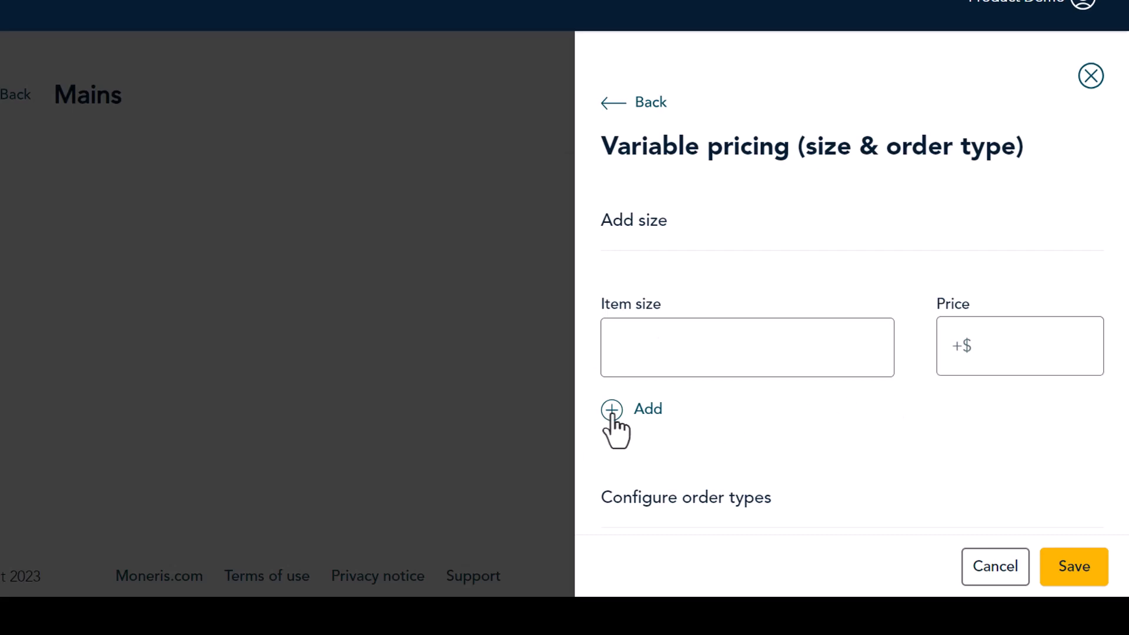
Step: Set the takeout surcharge to +$3 for the base size and +$7 for Large, and save the variable pricing
scroll(615, 420, "down", 5)
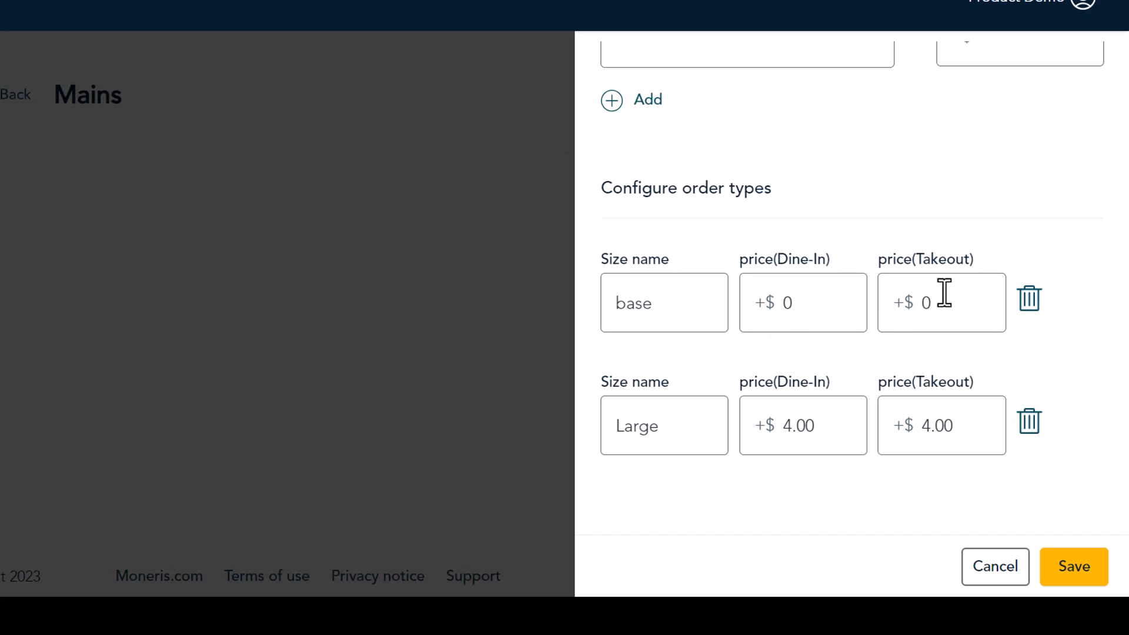
left_click(924, 303)
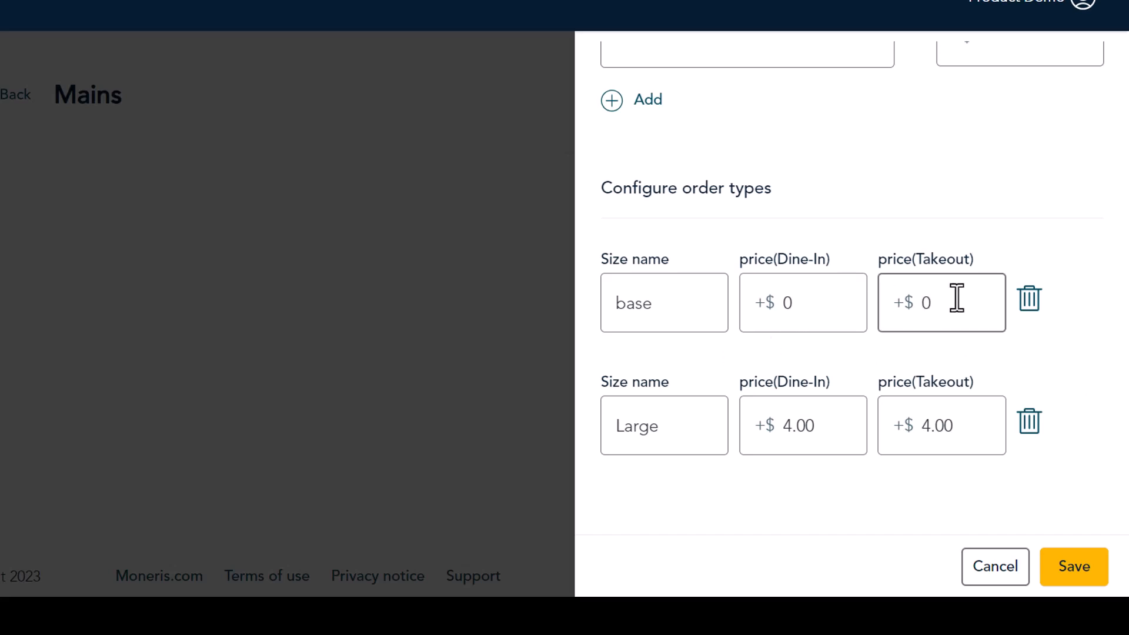
key("Delete")
type("3")
left_click(930, 435)
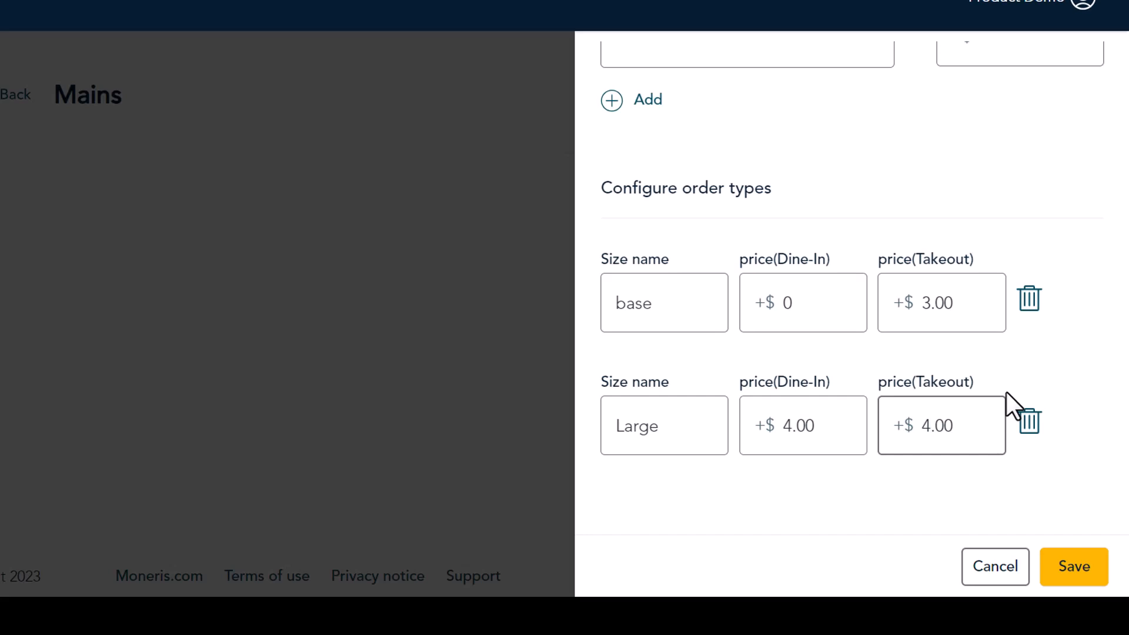
key("BackSpace")
type("7")
left_click(1097, 568)
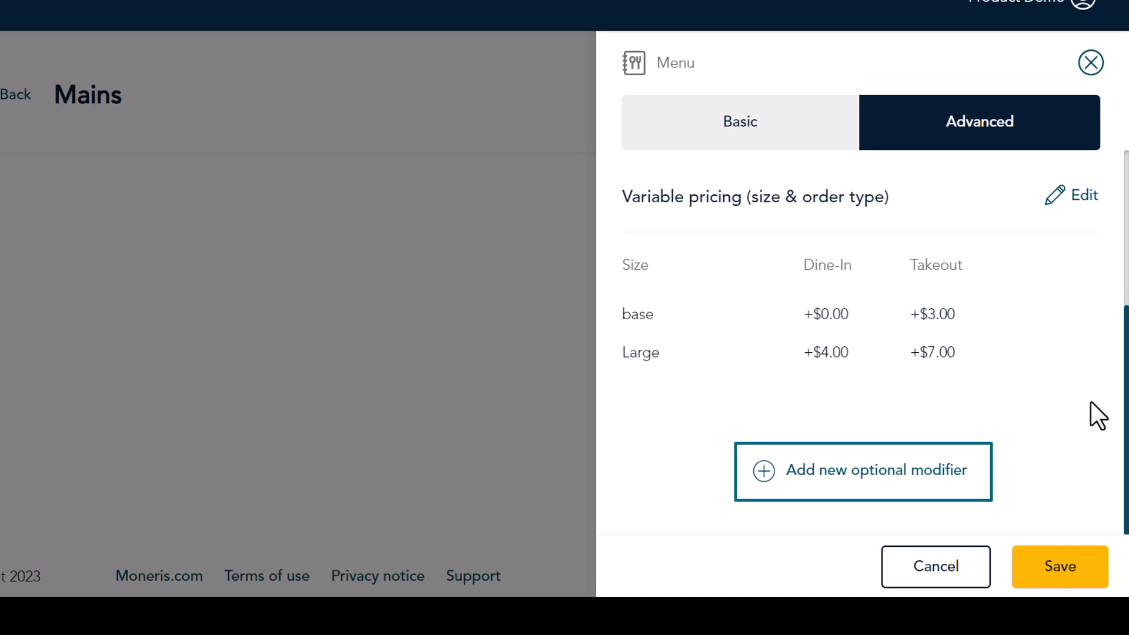
Step: Add Burger Toppings as an optional modifier group for the burger, allowing multi-select and multi-quantity
left_click(914, 470)
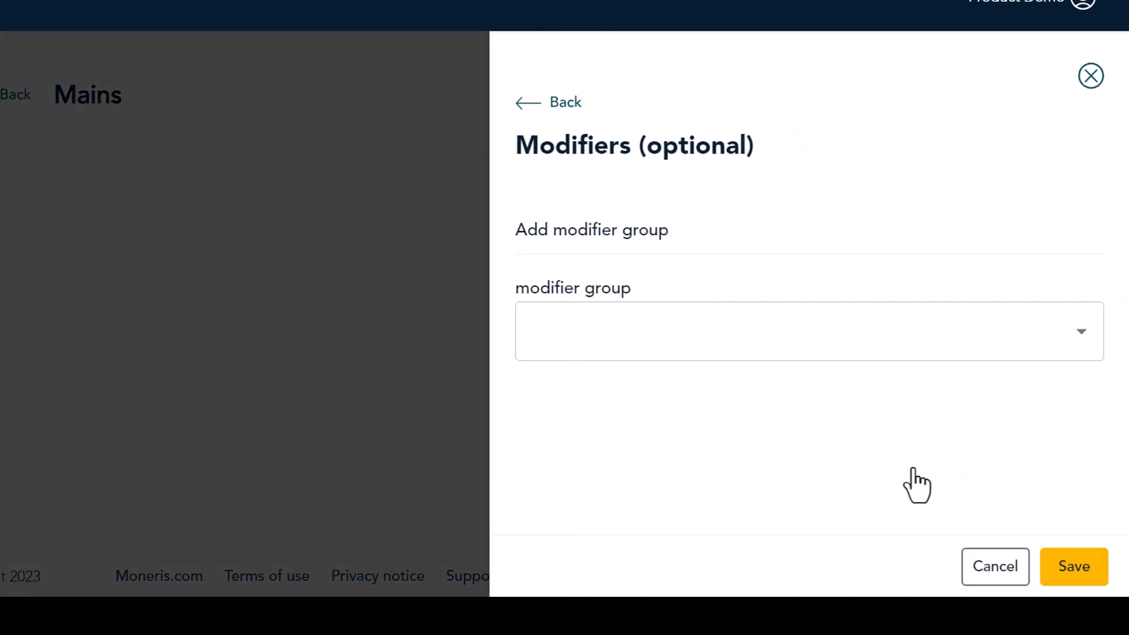
left_click(1082, 332)
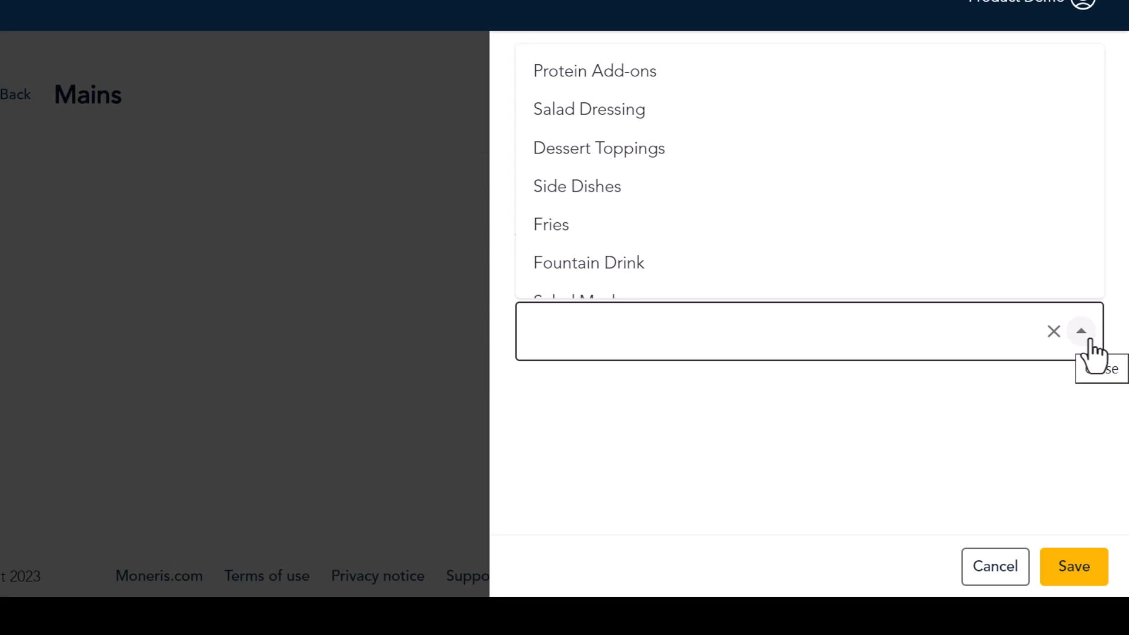
scroll(882, 285, "down", 3)
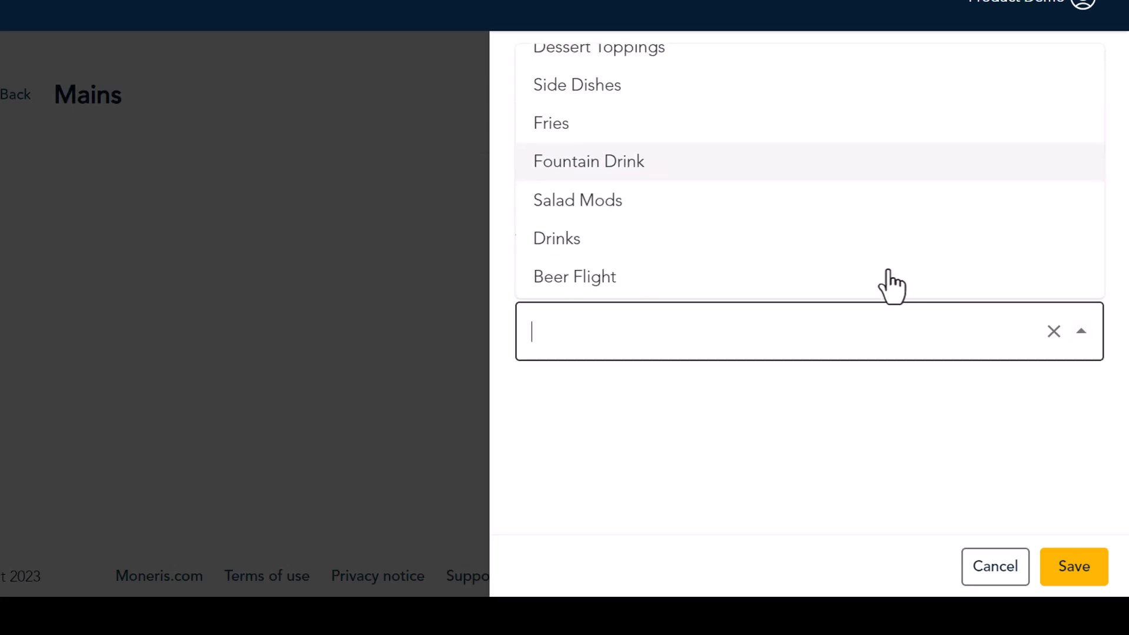
scroll(881, 284, "down", 1)
left_click(883, 270)
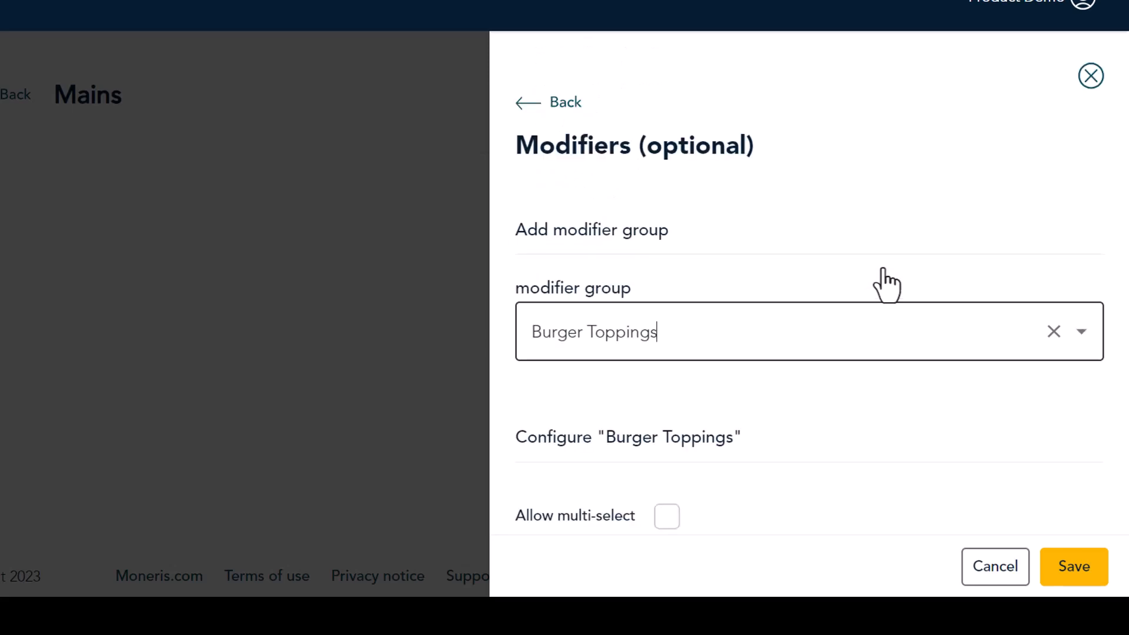
scroll(873, 410, "down", 4)
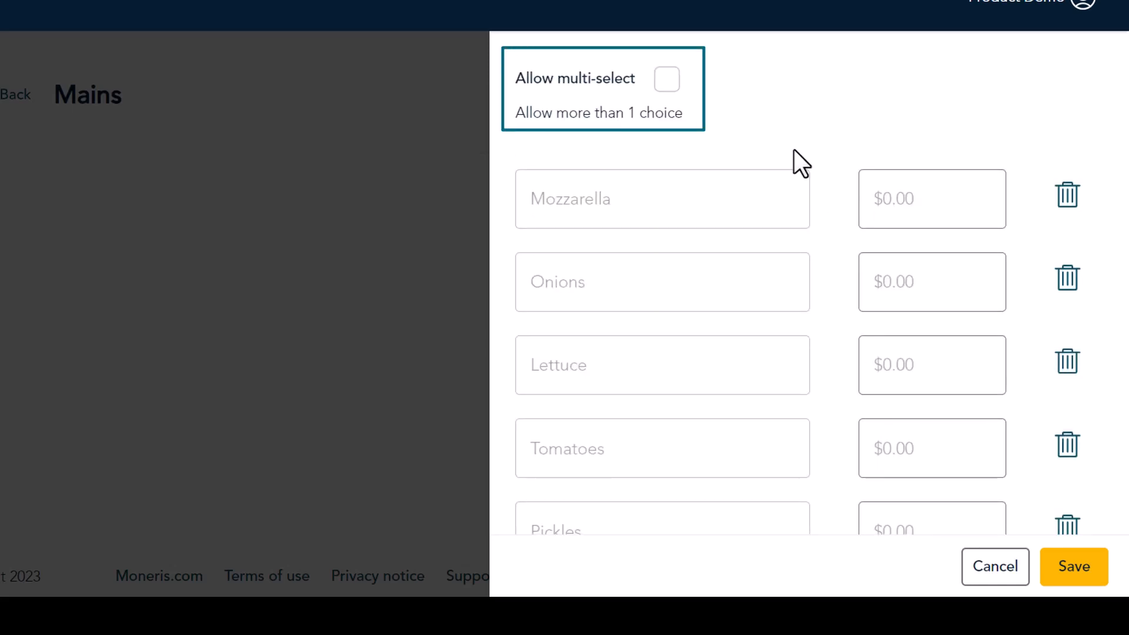
left_click(667, 80)
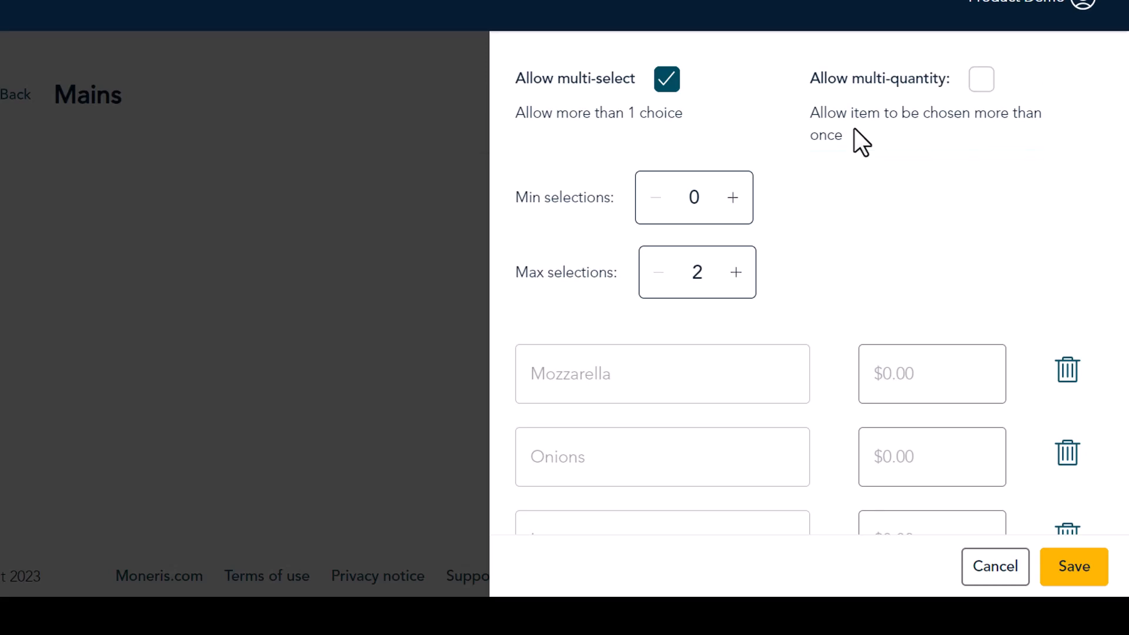
left_click(980, 81)
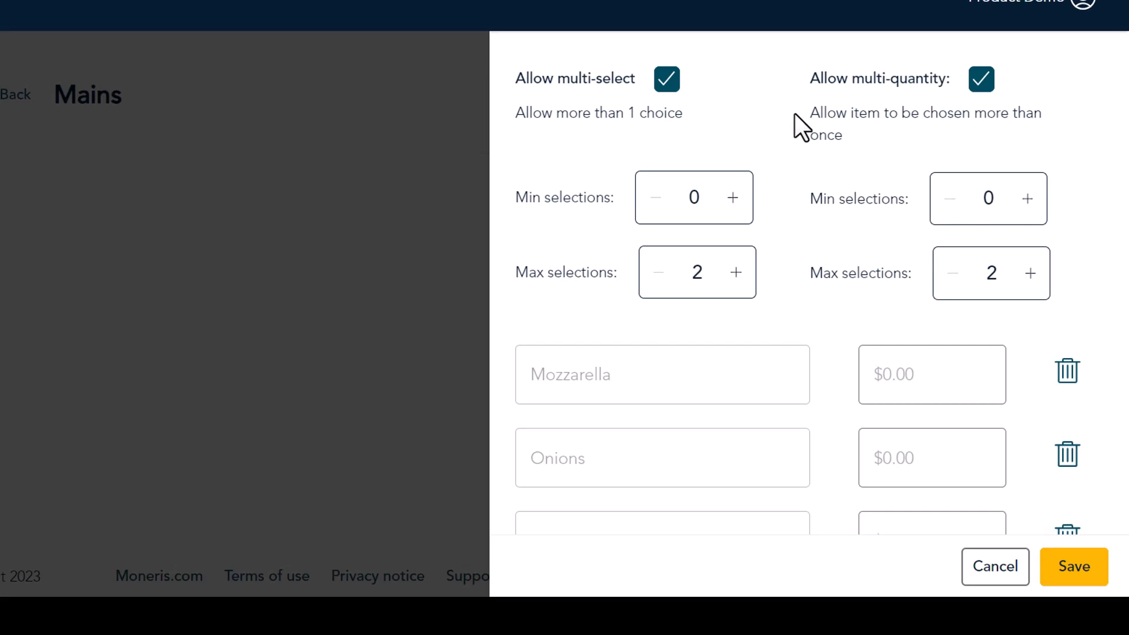
Step: Price the Mozzarella topping at $0.50 and save the optional Burger Toppings modifier
left_click(902, 379)
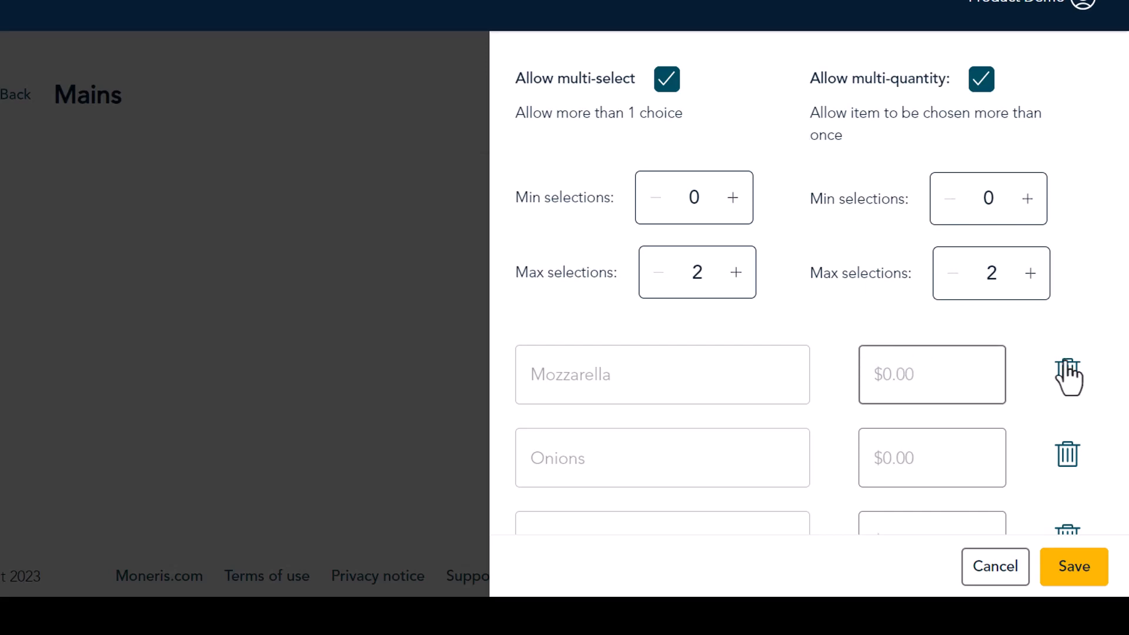
type("0.50")
scroll(1047, 385, "down", 4)
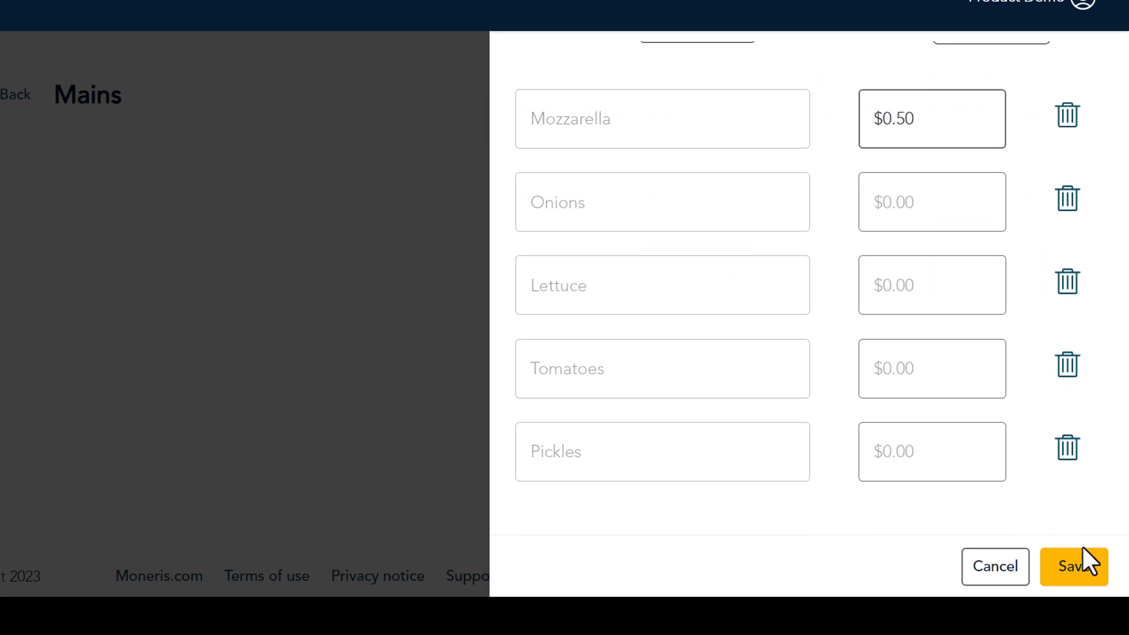
left_click(1074, 567)
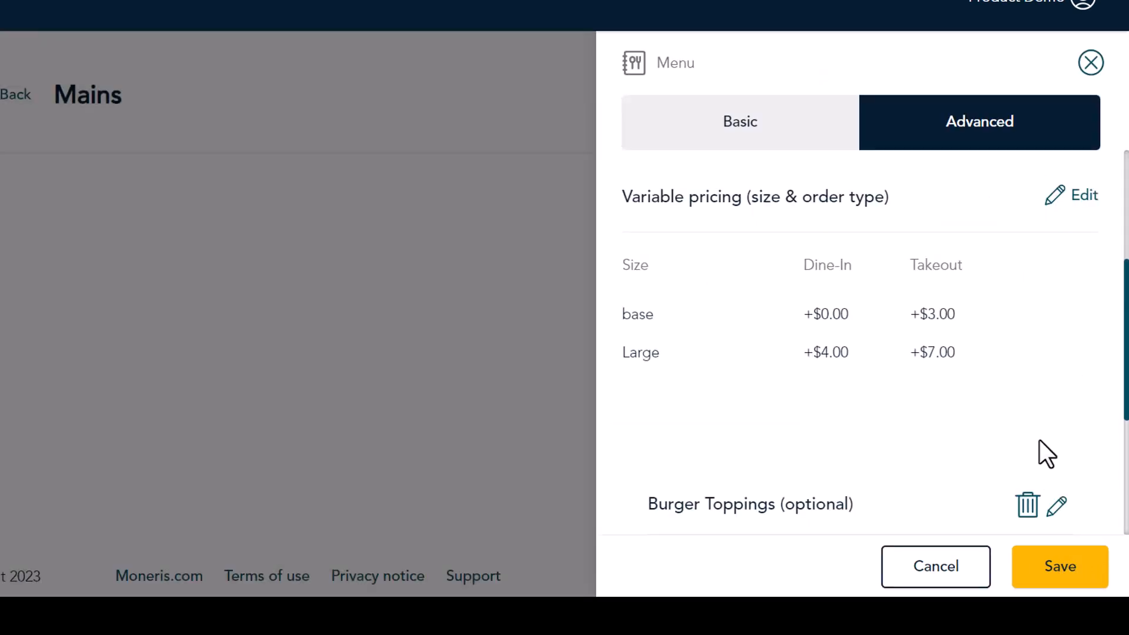
Step: Save the burger item and open "Our house burger" in the Mains category for editing
left_click(1077, 569)
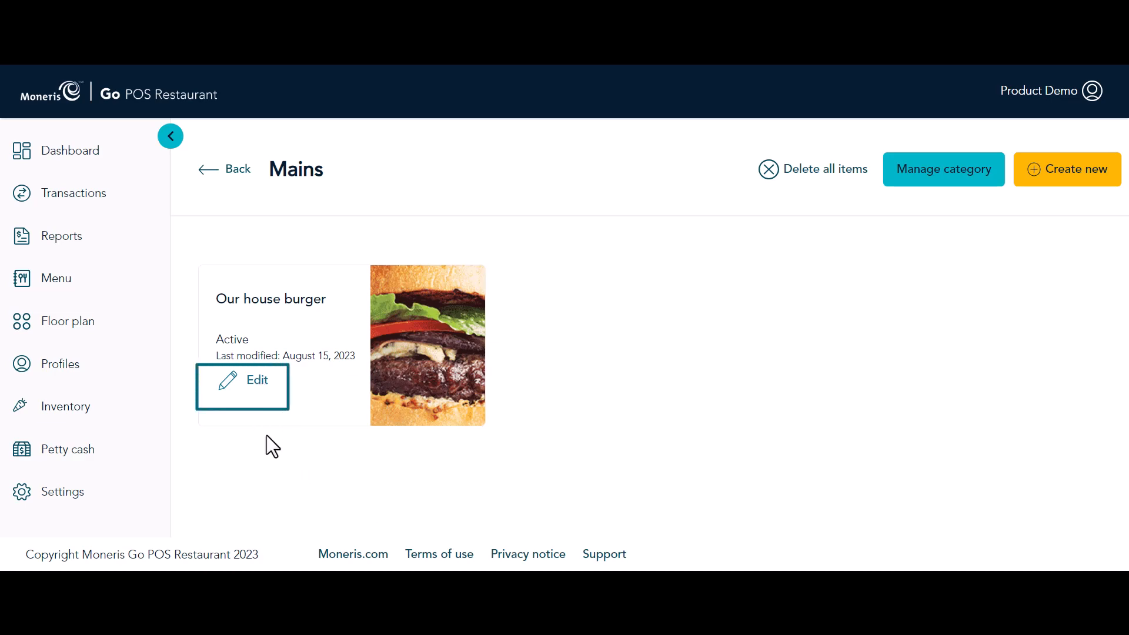
left_click(263, 389)
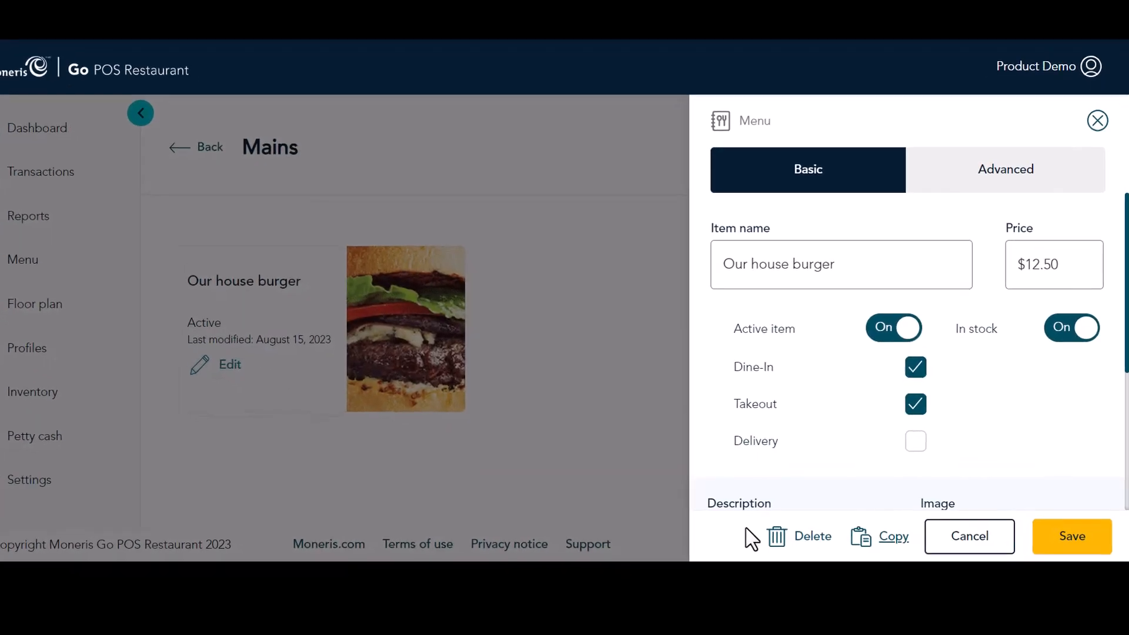